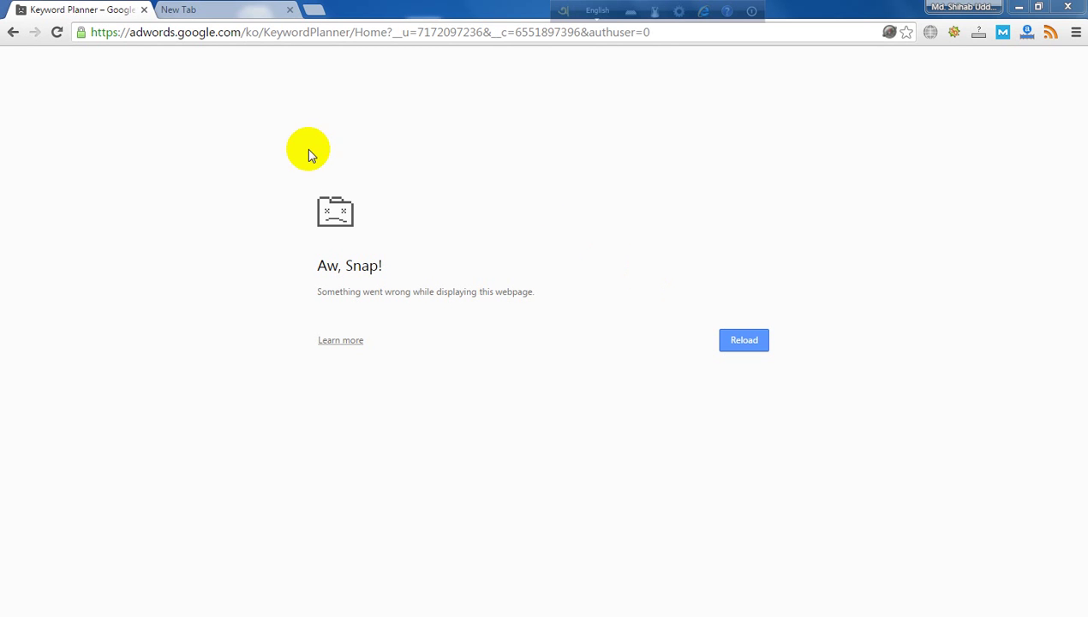
Step: Reload the crashed Keyword Planner page
{"action": "left_click", "coordinate": [743, 341]}
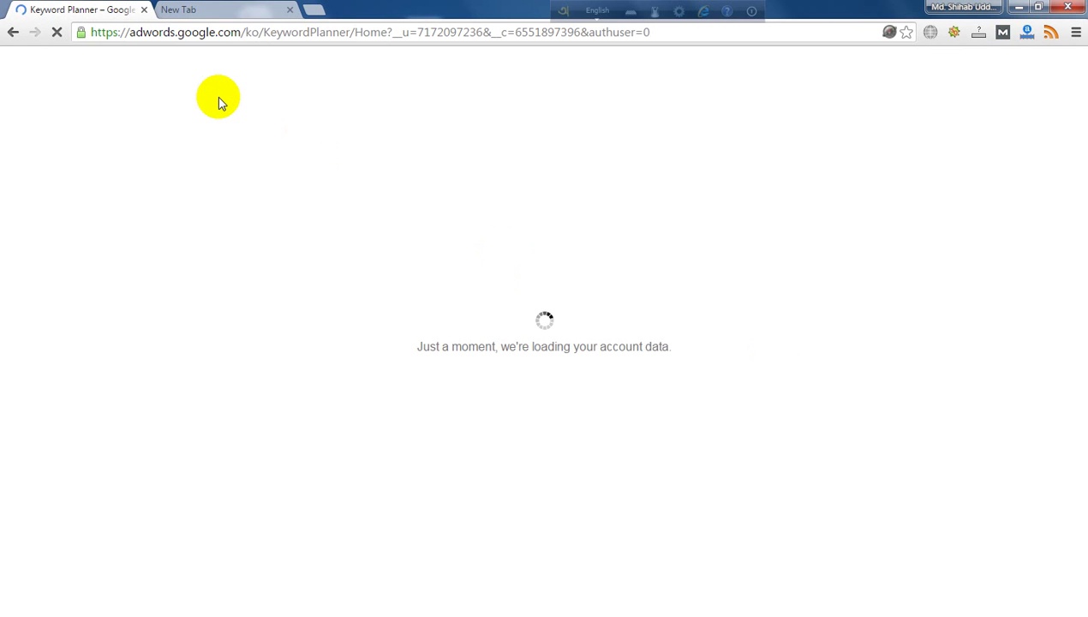
{"action": "left_click", "coordinate": [248, 14]}
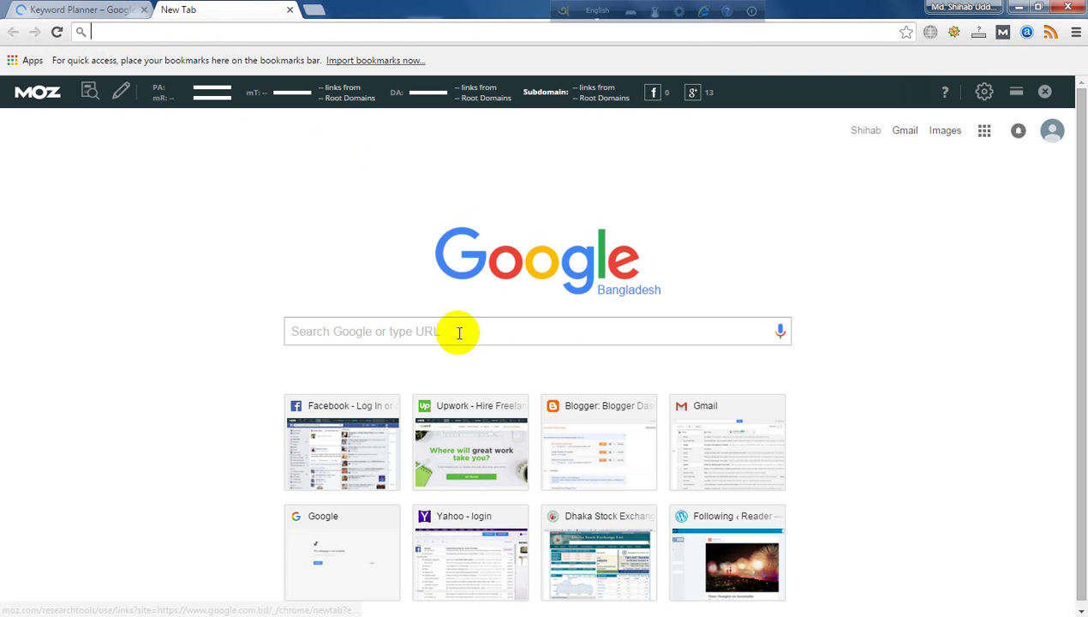
{"action": "left_click", "coordinate": [459, 334]}
{"action": "type", "text": "keyword planner"}
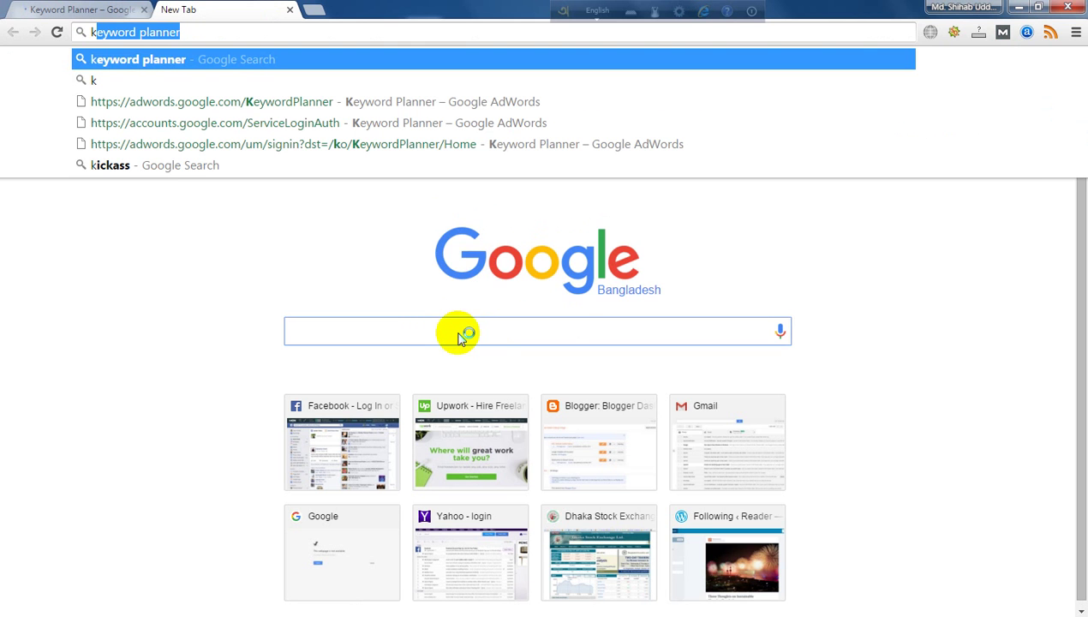
{"action": "key", "text": "Return"}
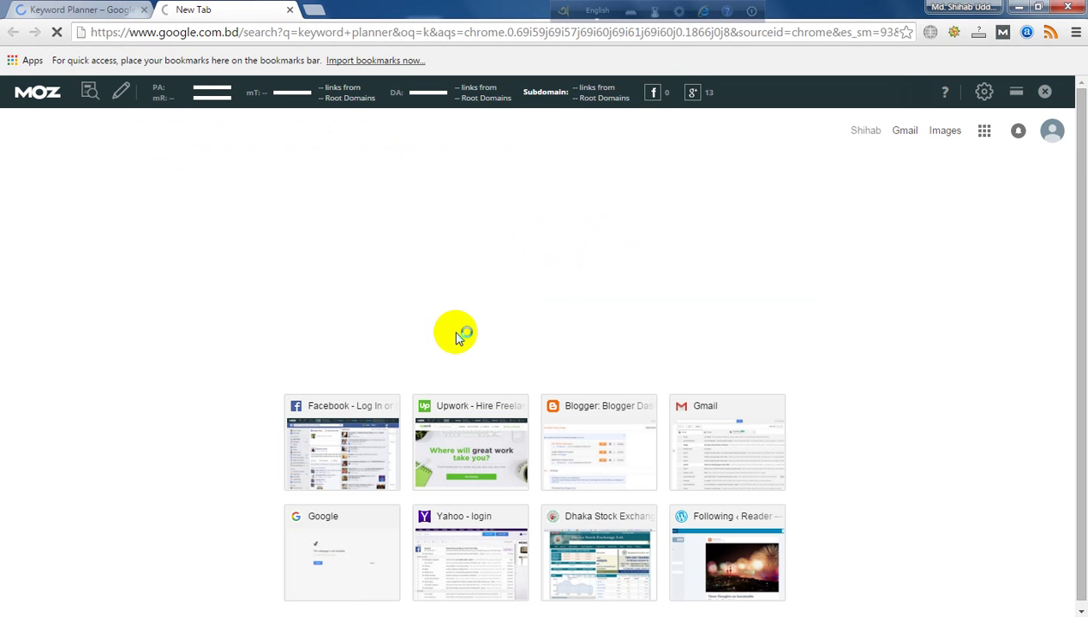
{"action": "left_click", "coordinate": [107, 12]}
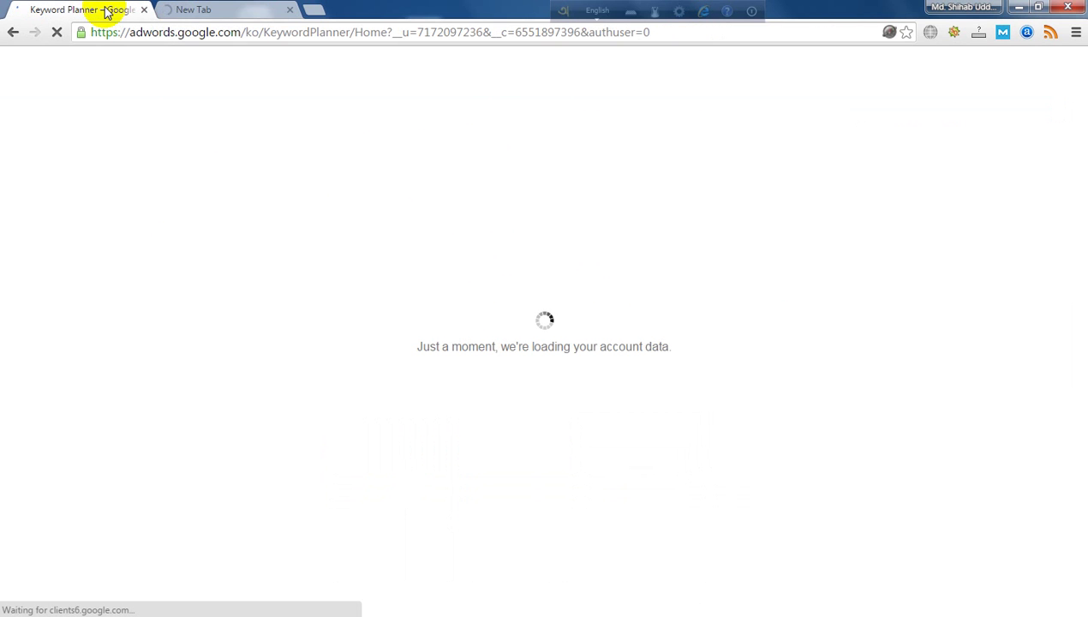
{"action": "left_click", "coordinate": [289, 10]}
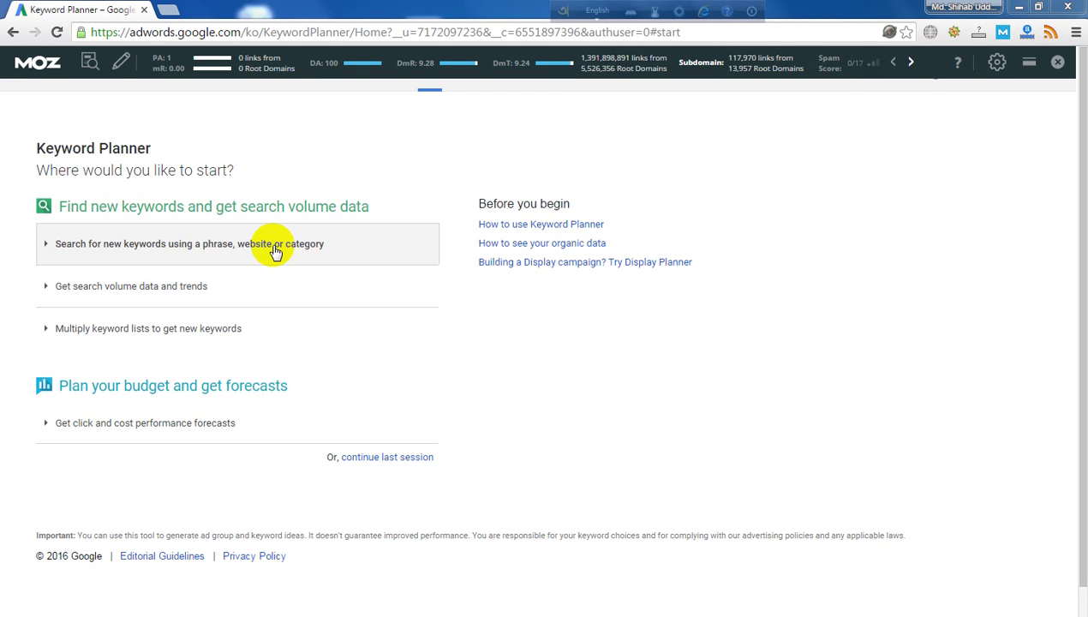
Step: Get new keyword ideas for the product or service "seo", using the phrase, website or category search
{"action": "left_click", "coordinate": [189, 250]}
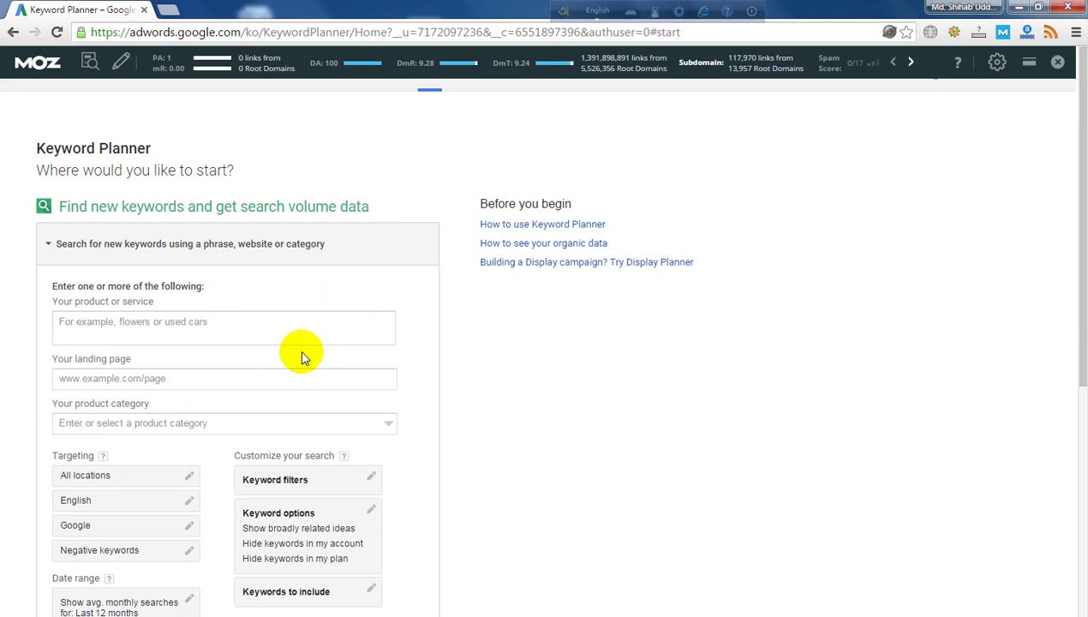
{"action": "left_click", "coordinate": [251, 322]}
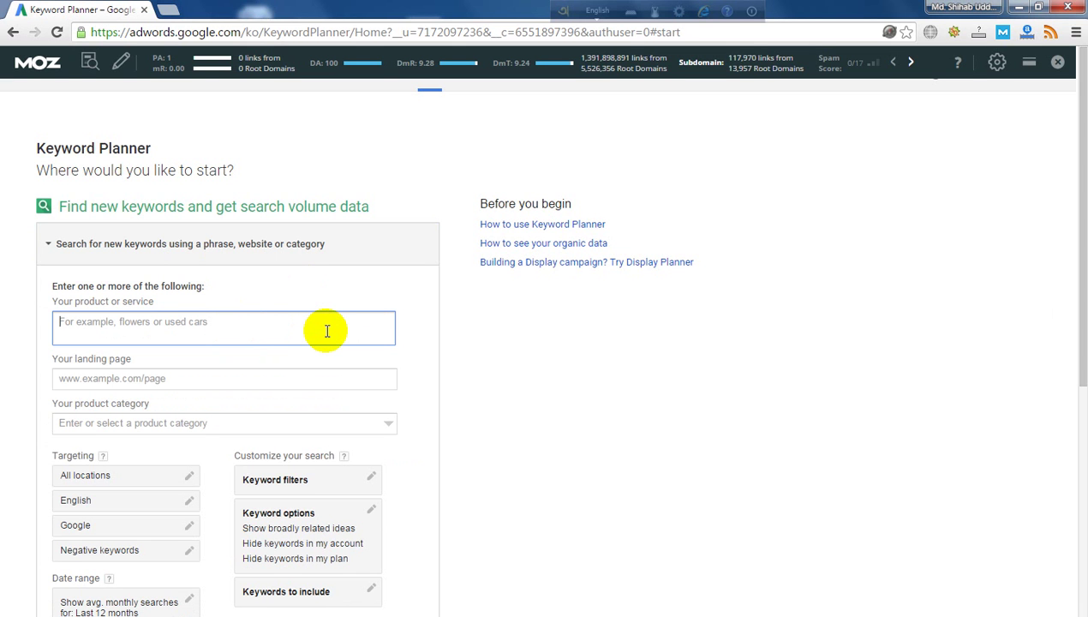
{"action": "type", "text": "seo"}
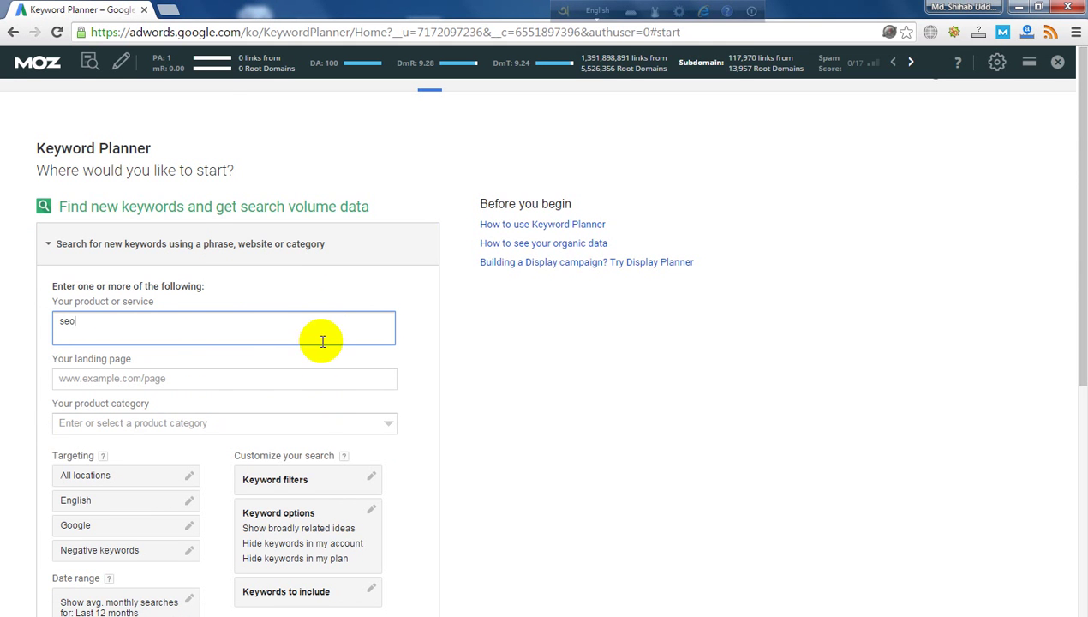
{"action": "scroll", "coordinate": [322, 338], "scroll_direction": "down", "scroll_amount": 2}
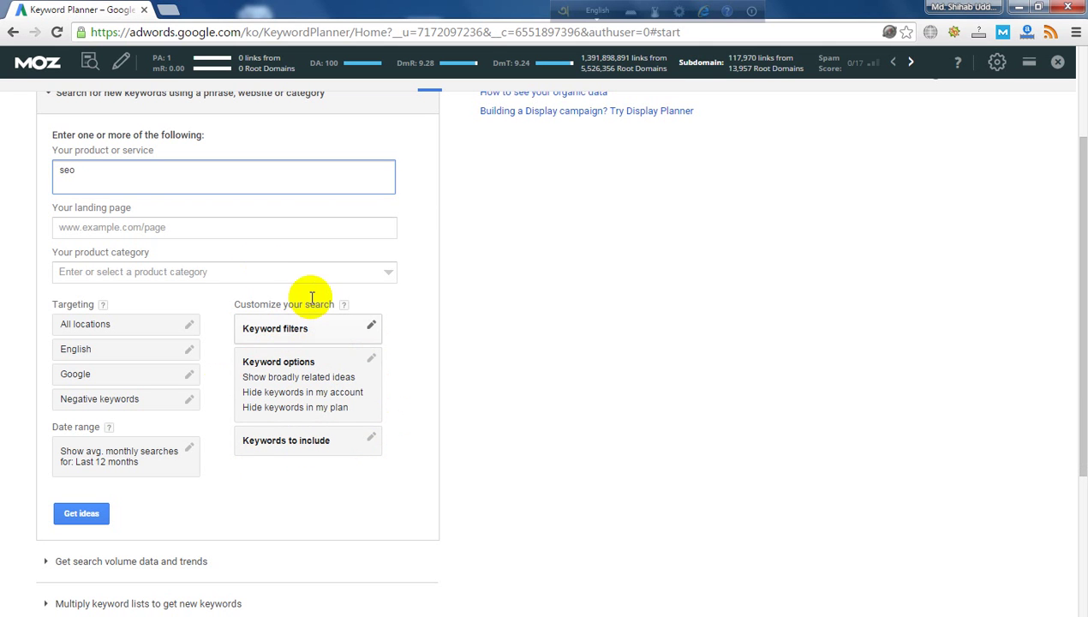
{"action": "left_click", "coordinate": [72, 517]}
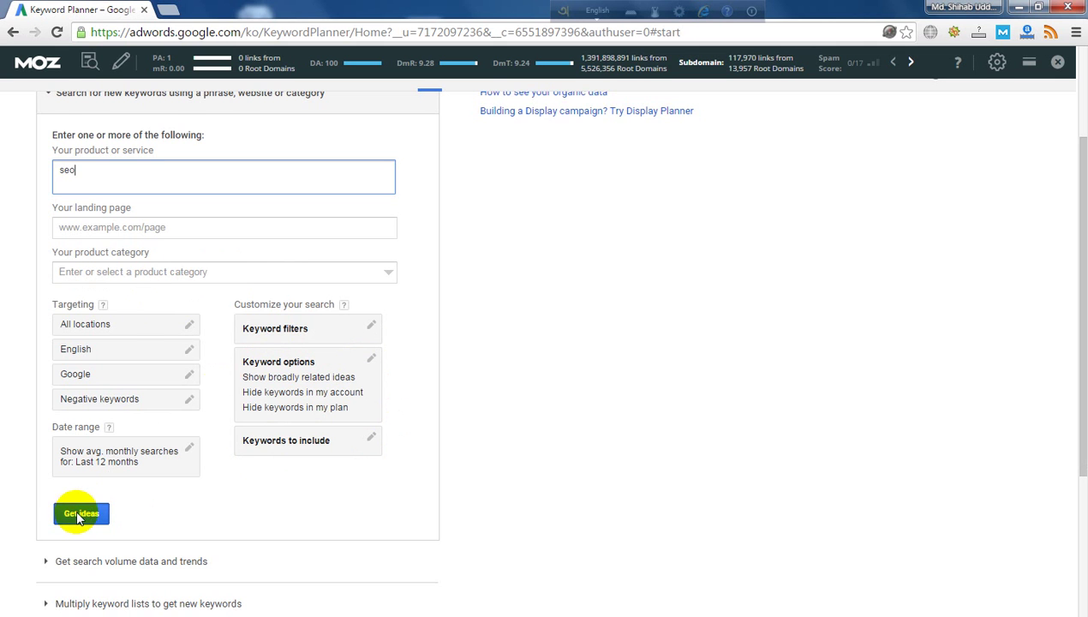
{"action": "triple_click", "coordinate": [90, 514]}
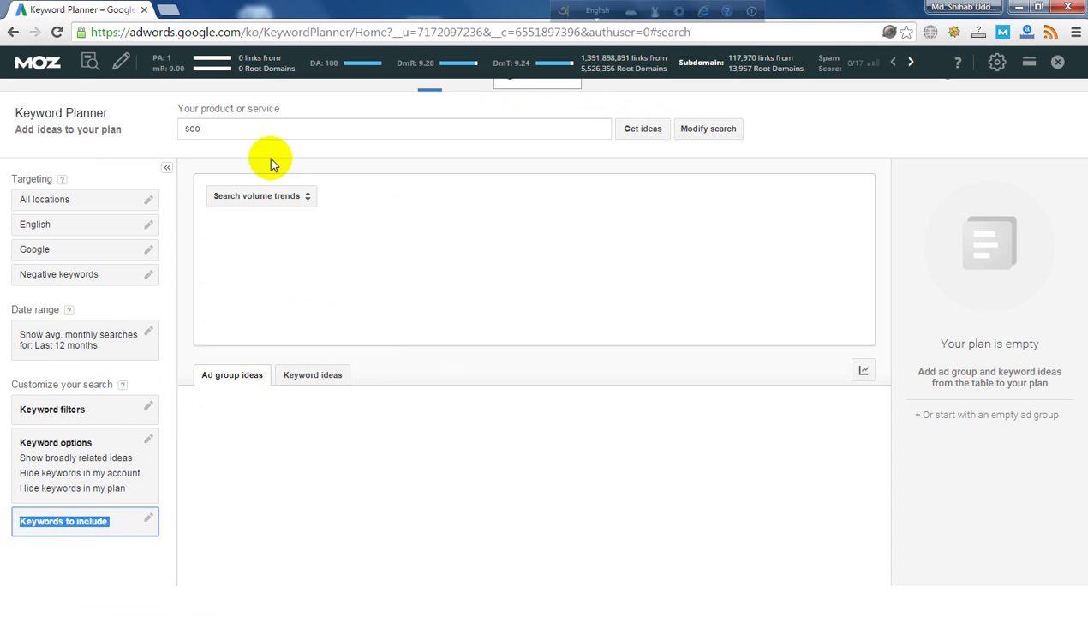
{"action": "left_click", "coordinate": [659, 129]}
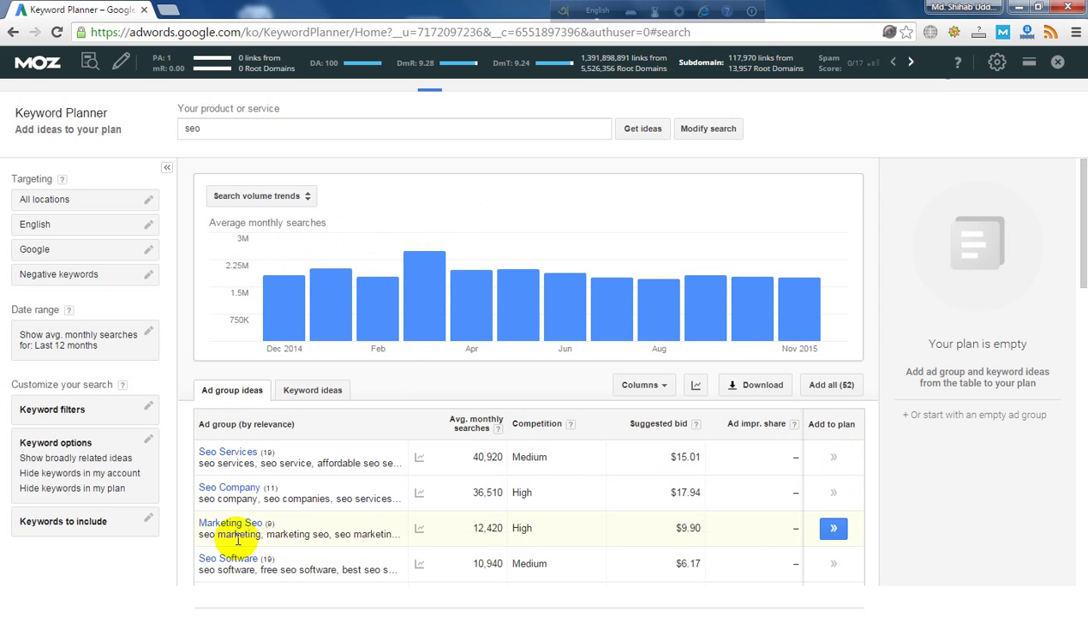
Step: Switch from ad group ideas to keyword ideas and check the help for the Competition column
{"action": "left_click", "coordinate": [312, 392]}
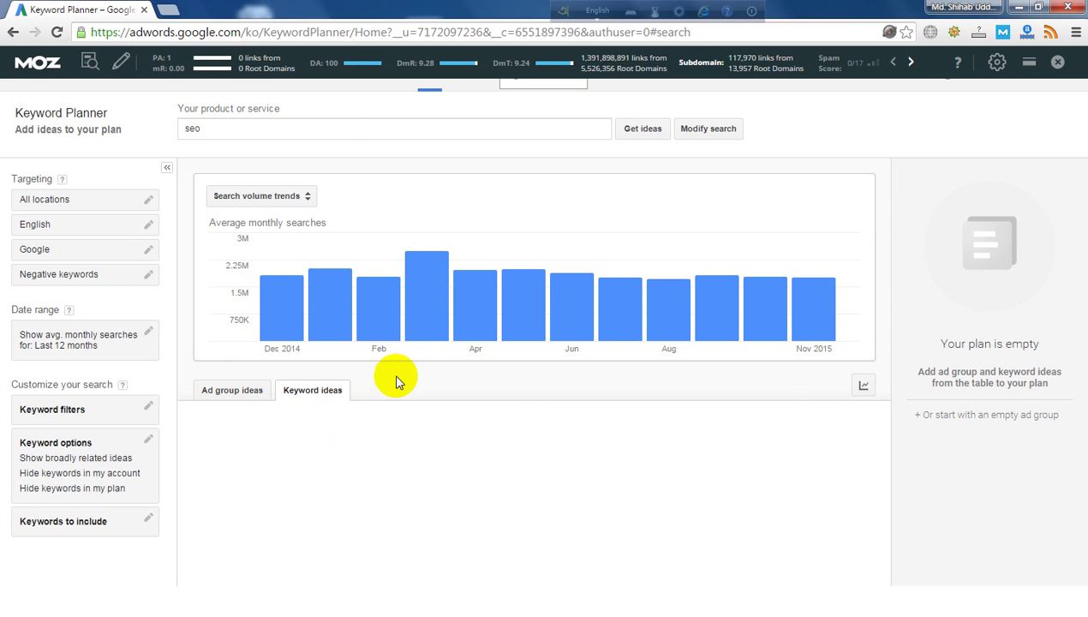
{"action": "scroll", "coordinate": [398, 398], "scroll_direction": "down", "scroll_amount": 2}
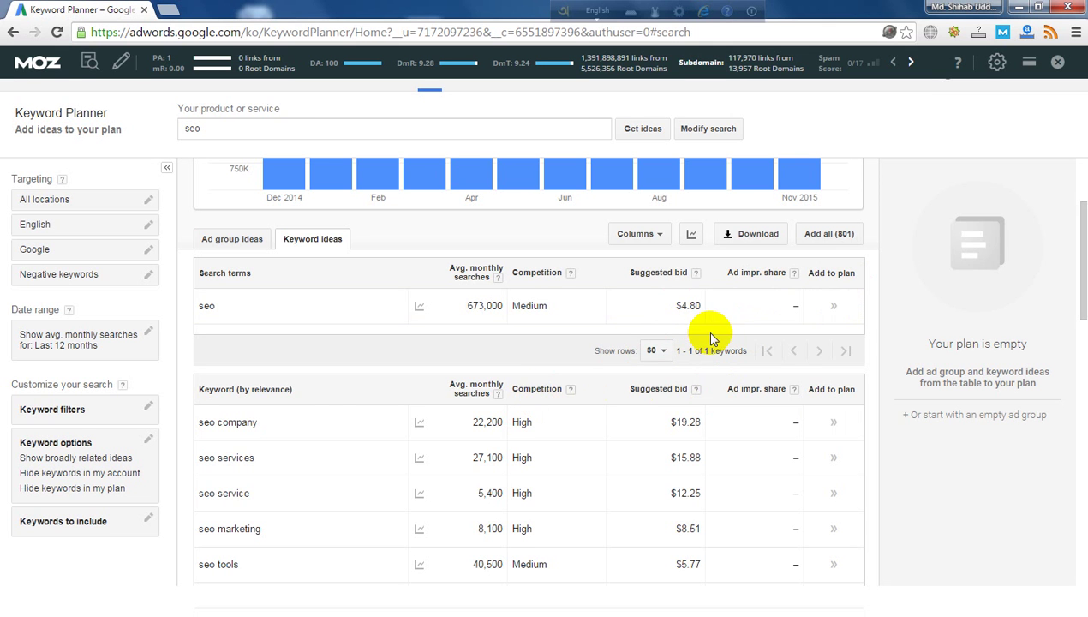
{"action": "left_click", "coordinate": [570, 390]}
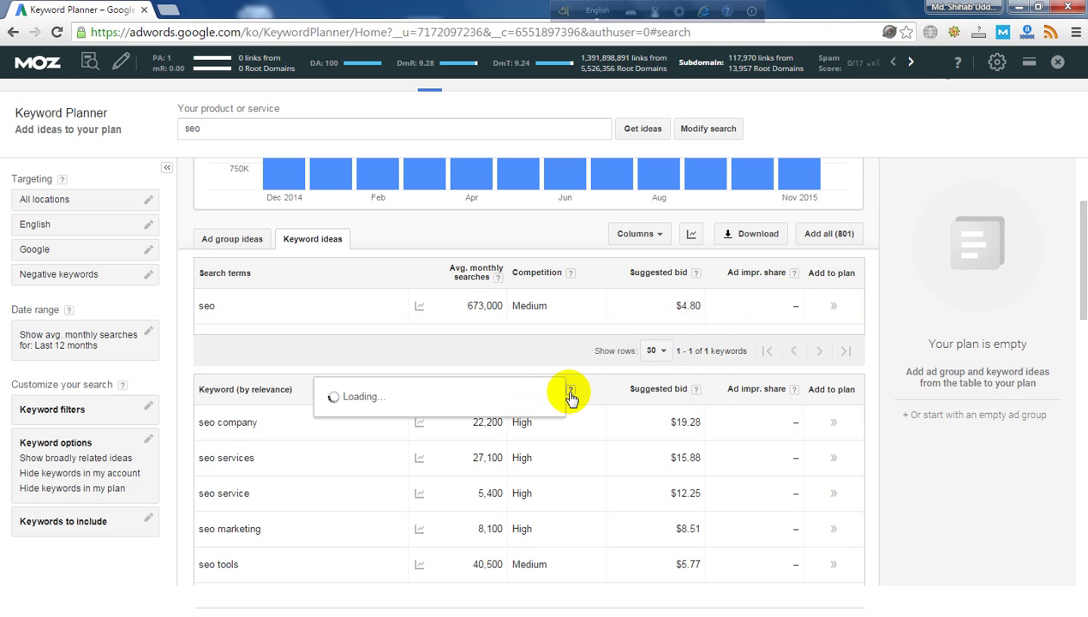
{"action": "left_click", "coordinate": [692, 391]}
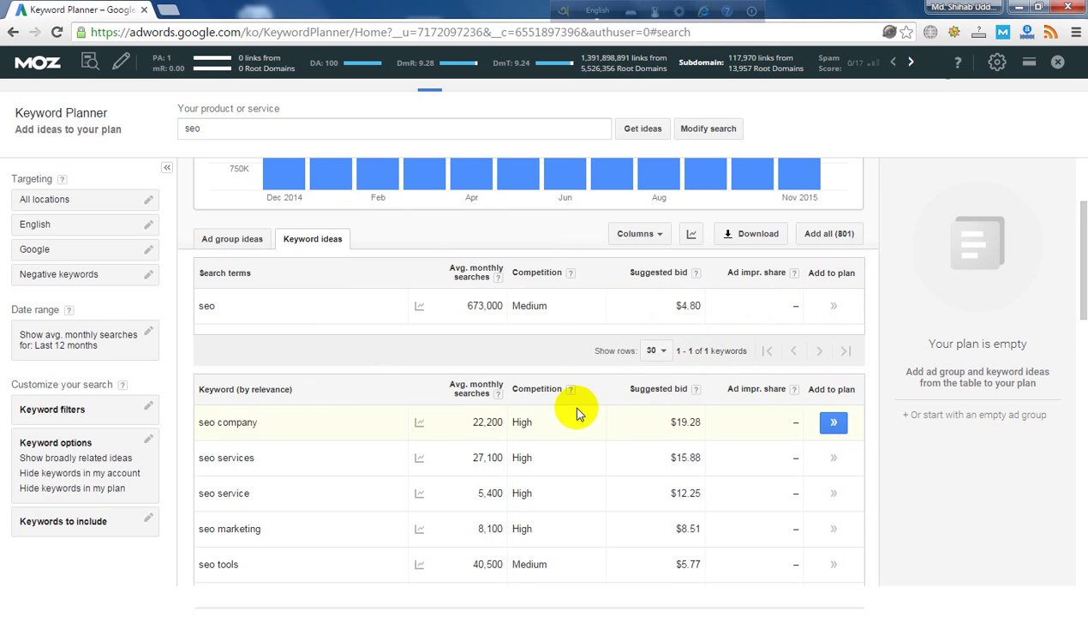
Step: Examine the average monthly searches, competition and suggested bids of the keyword ideas related to seo
{"action": "scroll", "coordinate": [417, 379], "scroll_direction": "down", "scroll_amount": 1}
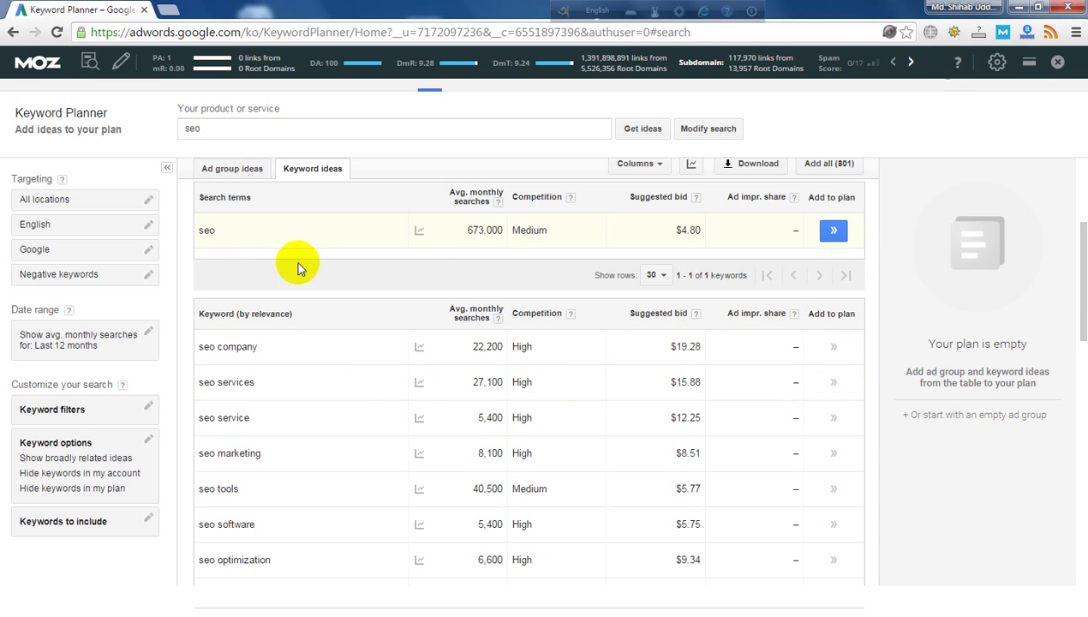
{"action": "scroll", "coordinate": [357, 389], "scroll_direction": "down", "scroll_amount": 2}
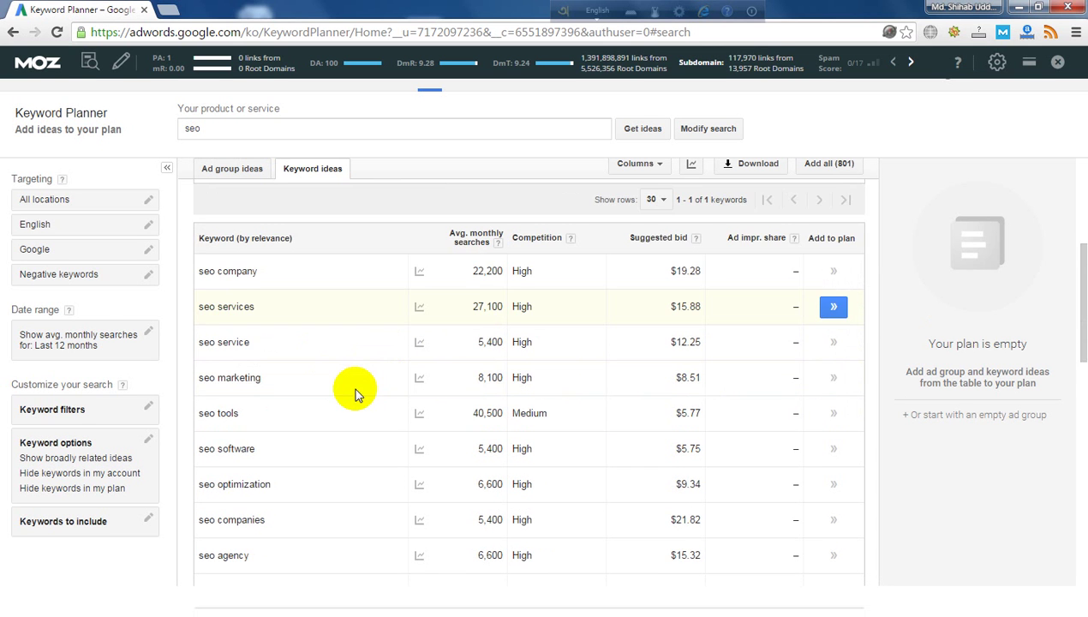
{"action": "scroll", "coordinate": [358, 400], "scroll_direction": "up", "scroll_amount": 2}
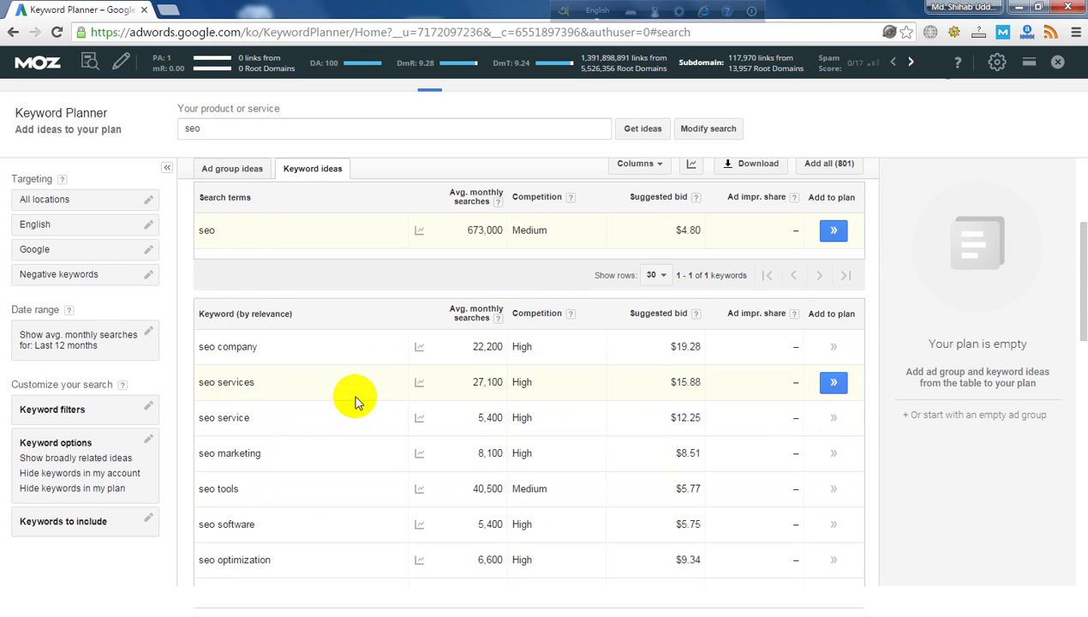
{"action": "scroll", "coordinate": [357, 401], "scroll_direction": "down", "scroll_amount": 1}
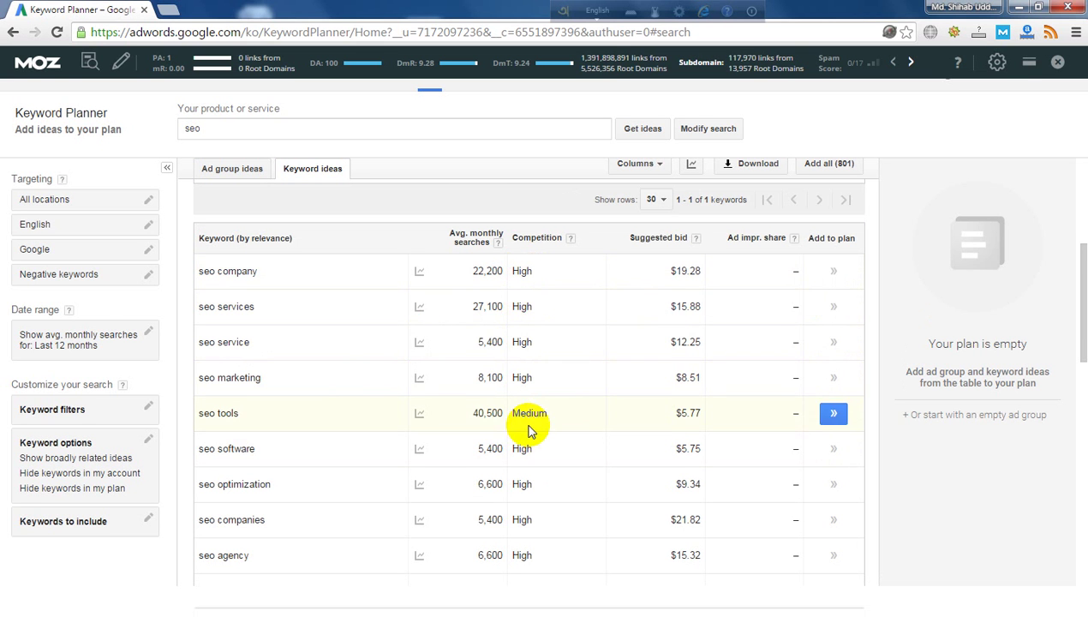
{"action": "scroll", "coordinate": [529, 431], "scroll_direction": "down", "scroll_amount": 4}
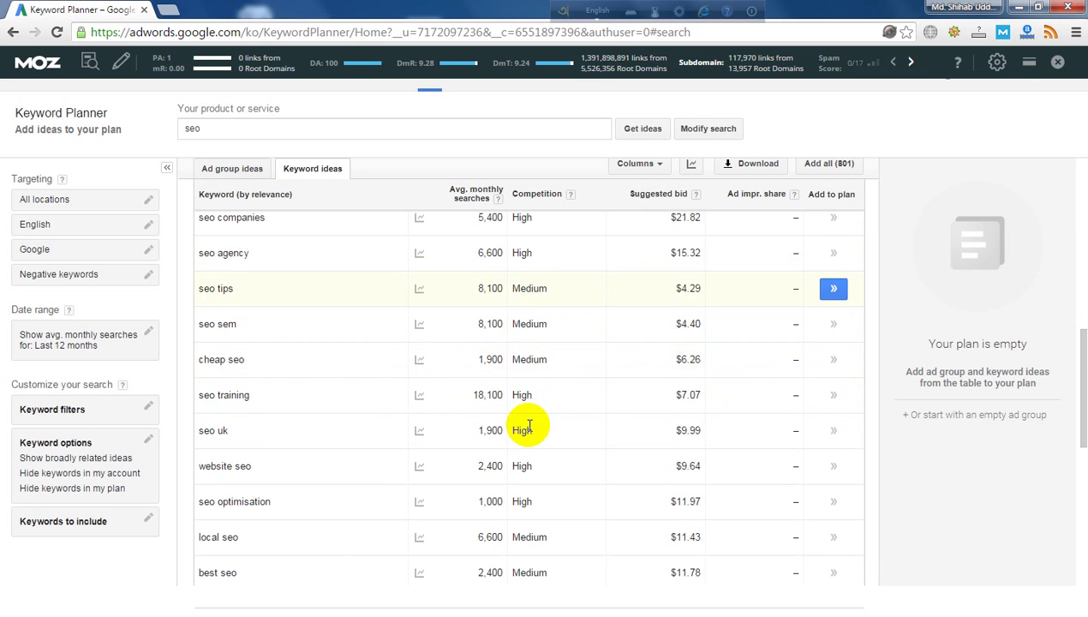
{"action": "scroll", "coordinate": [529, 426], "scroll_direction": "down", "scroll_amount": 2}
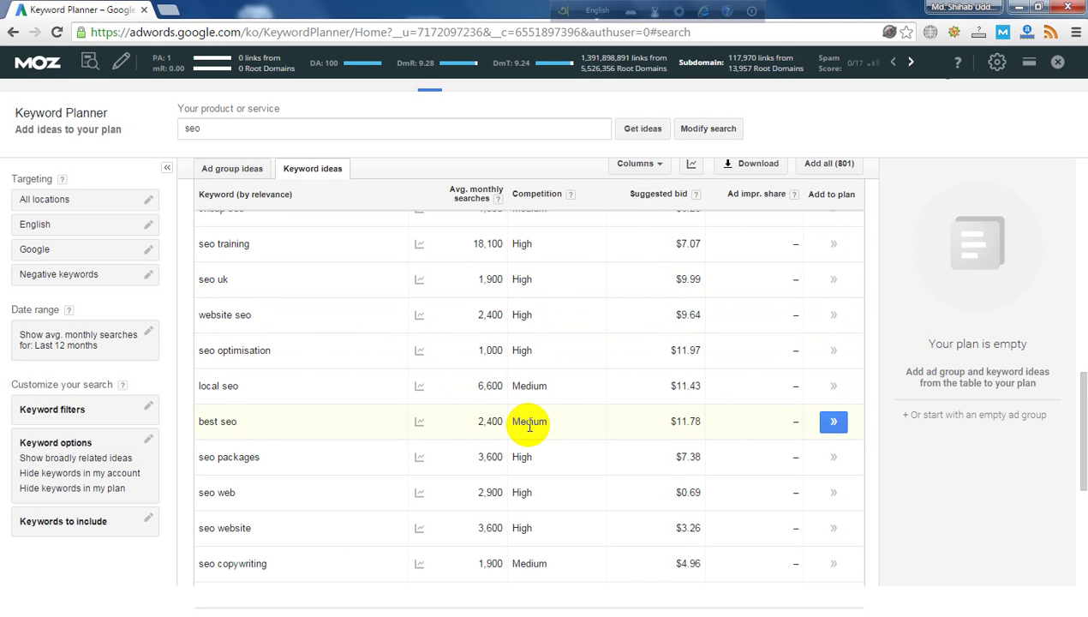
{"action": "scroll", "coordinate": [528, 426], "scroll_direction": "down", "scroll_amount": 2}
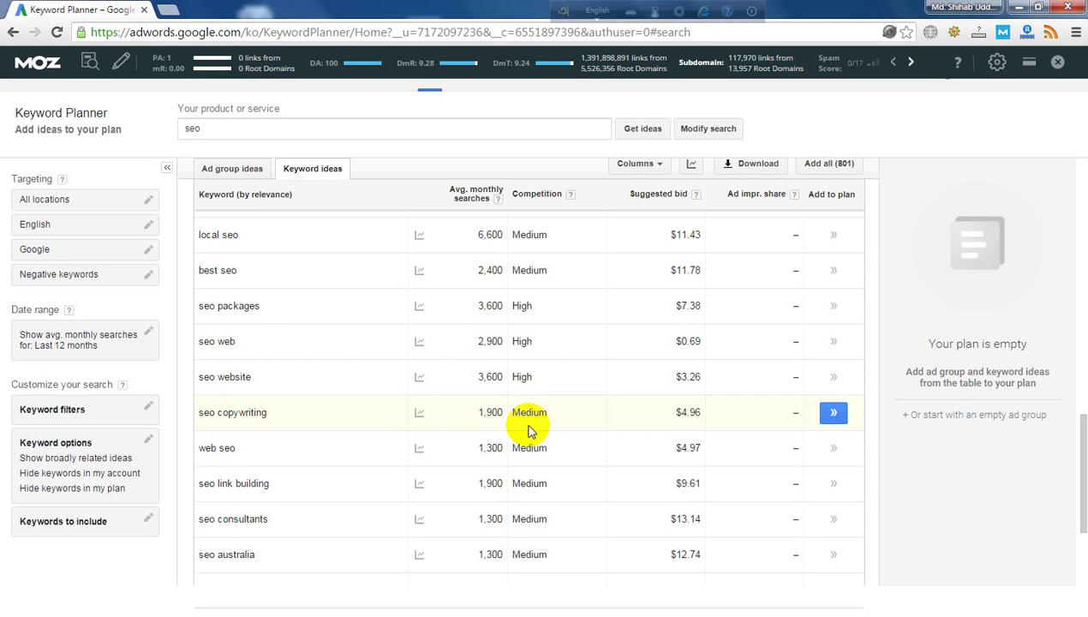
{"action": "scroll", "coordinate": [529, 431], "scroll_direction": "down", "scroll_amount": 1}
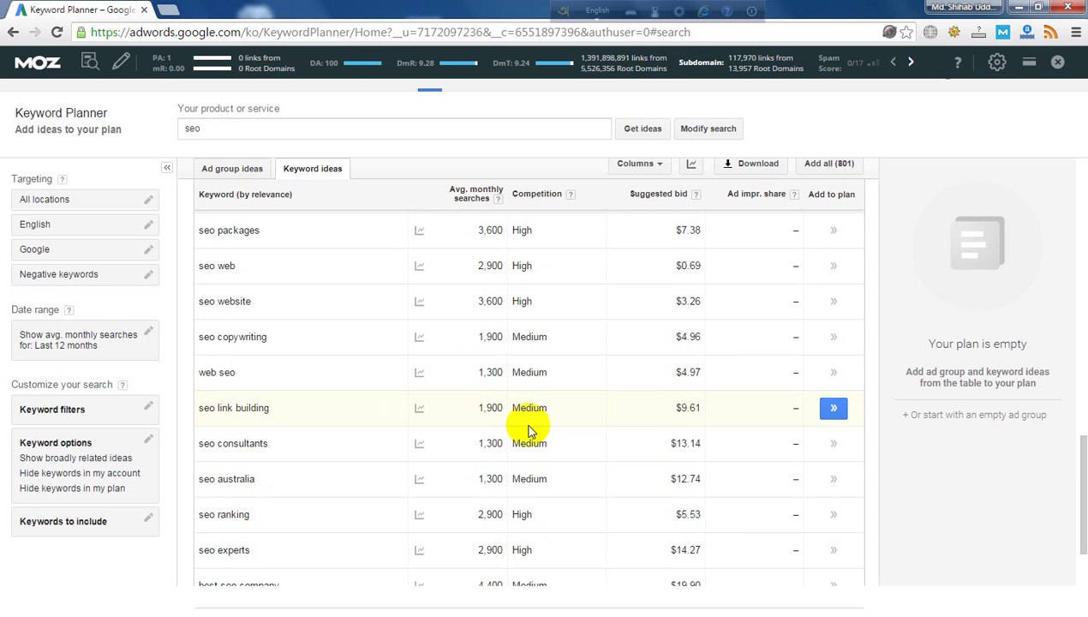
{"action": "scroll", "coordinate": [531, 431], "scroll_direction": "down", "scroll_amount": 1}
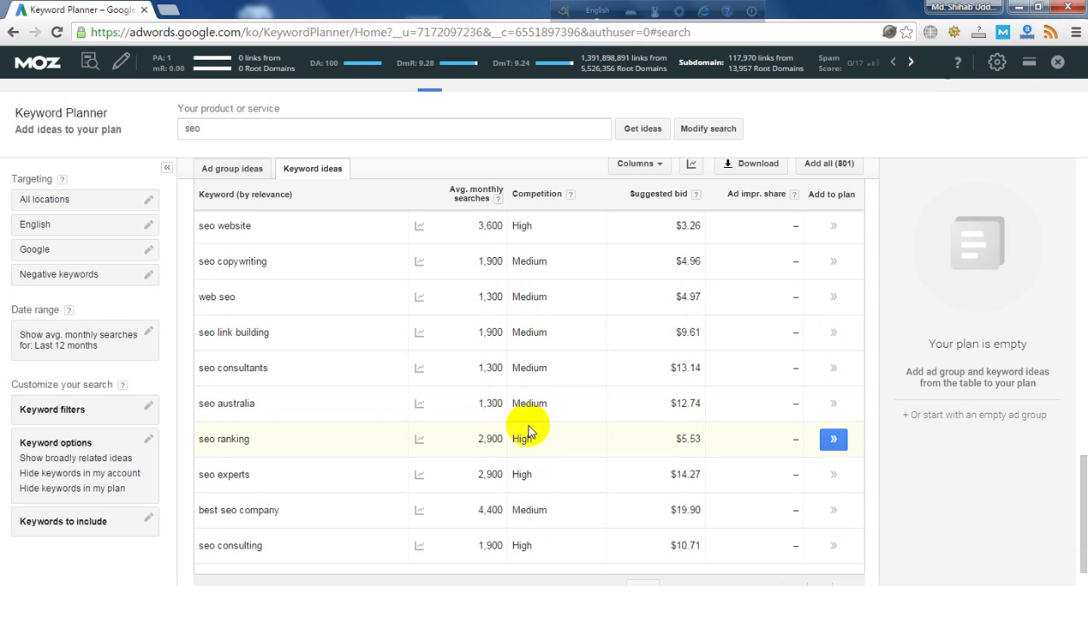
{"action": "scroll", "coordinate": [528, 431], "scroll_direction": "up", "scroll_amount": 3}
{"action": "scroll", "coordinate": [528, 431], "scroll_direction": "up", "scroll_amount": 6}
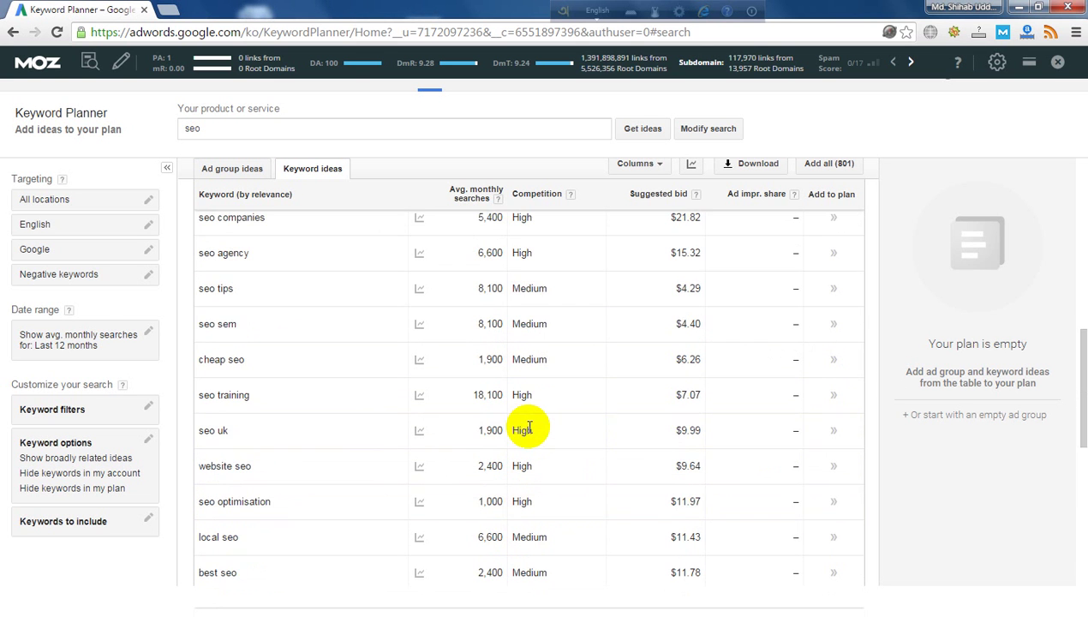
{"action": "scroll", "coordinate": [384, 360], "scroll_direction": "up", "scroll_amount": 5}
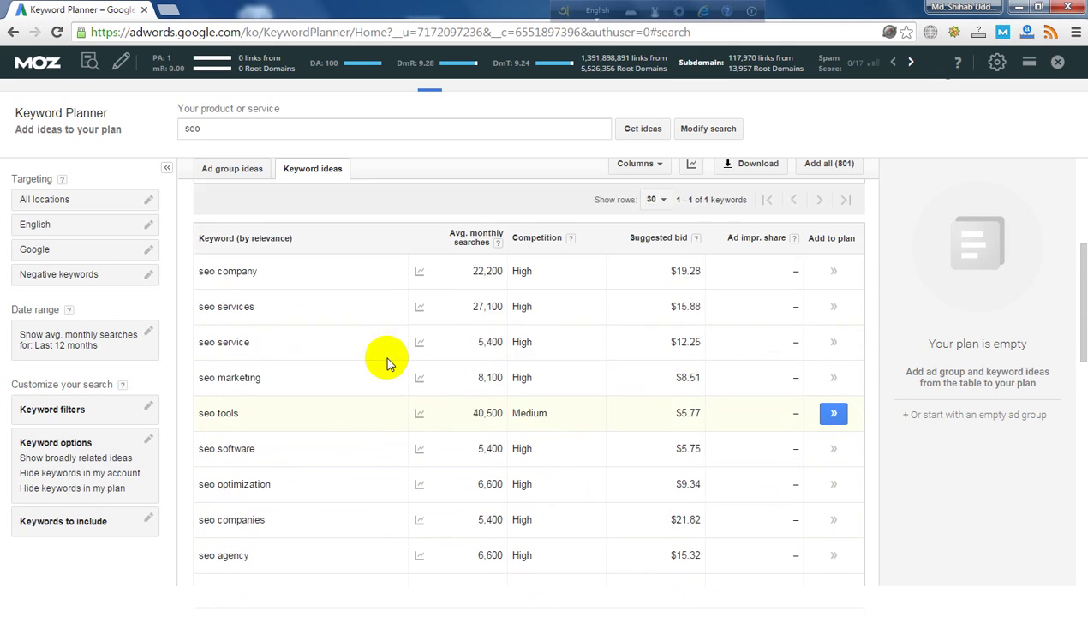
Step: Examine the monthly search volumes in the search volume trends chart
{"action": "scroll", "coordinate": [386, 189], "scroll_direction": "up", "scroll_amount": 3}
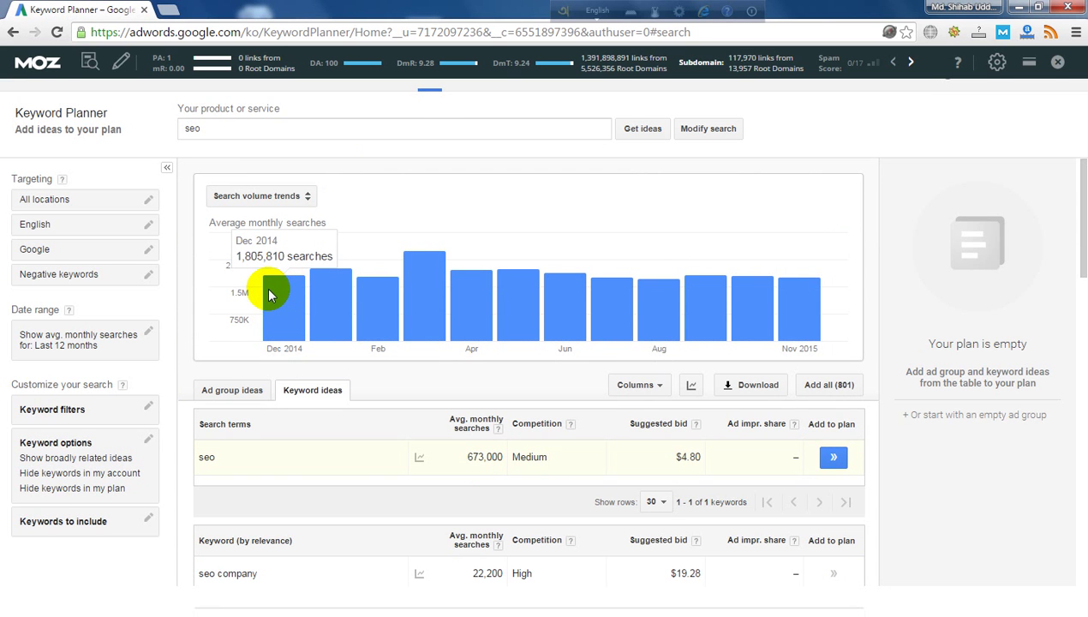
{"action": "mouse_move", "coordinate": [333, 295]}
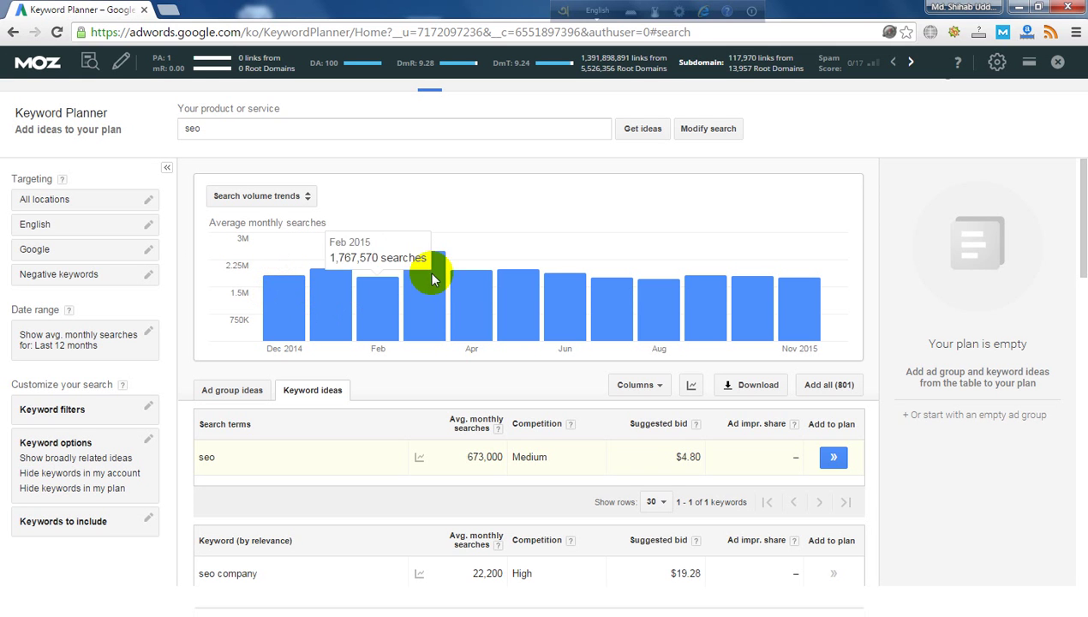
{"action": "mouse_move", "coordinate": [424, 268]}
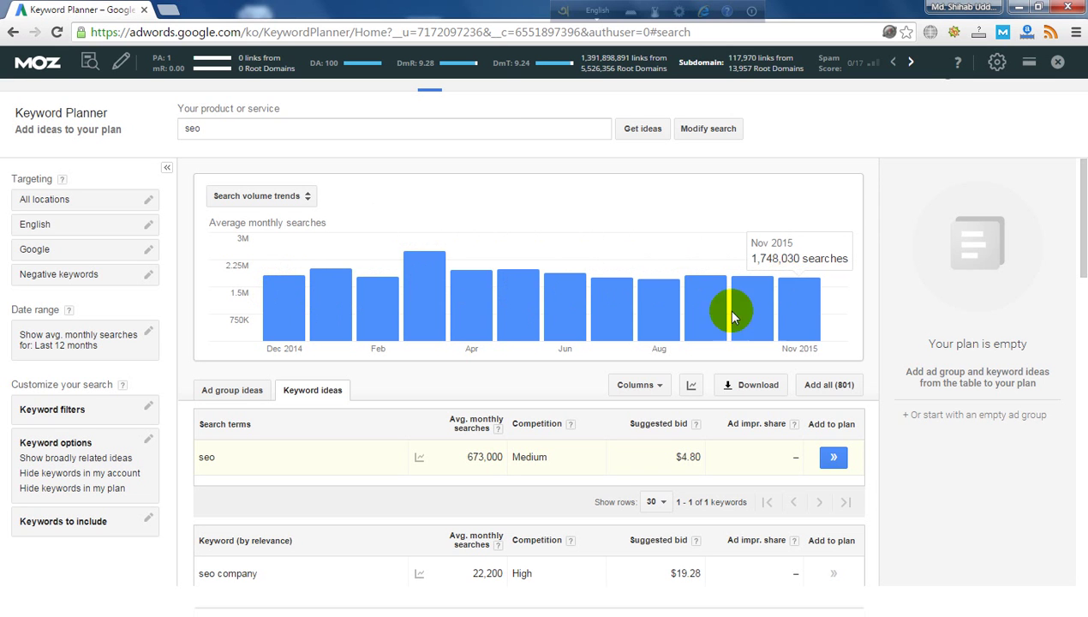
Step: Download the keyword ideas' historical statistics as an Excel CSV file and return to the Keyword Planner results
{"action": "left_click", "coordinate": [754, 386]}
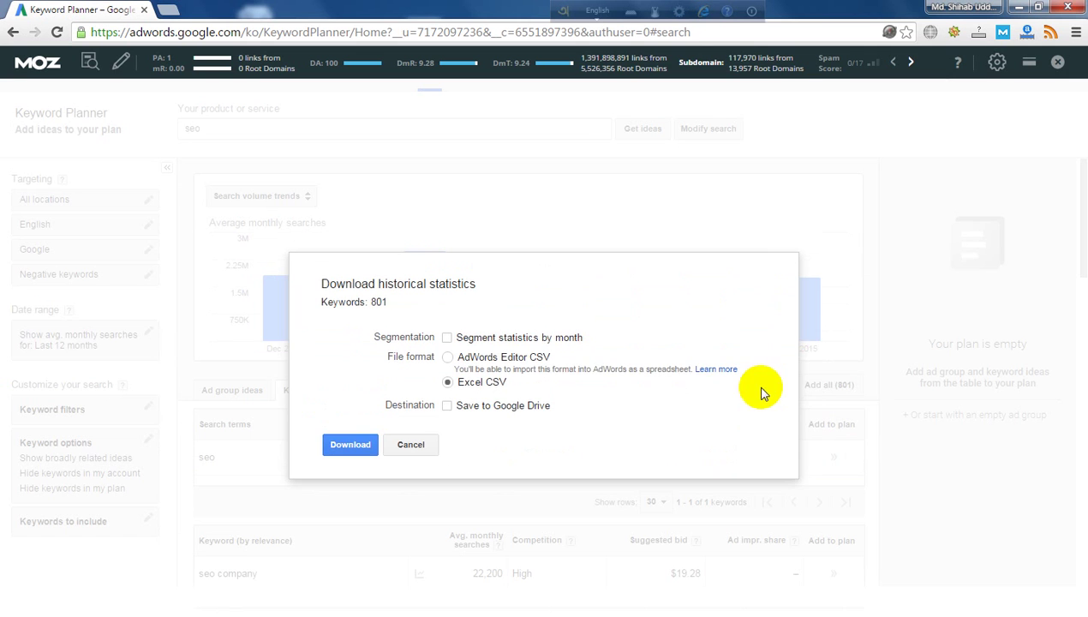
{"action": "left_click", "coordinate": [347, 445]}
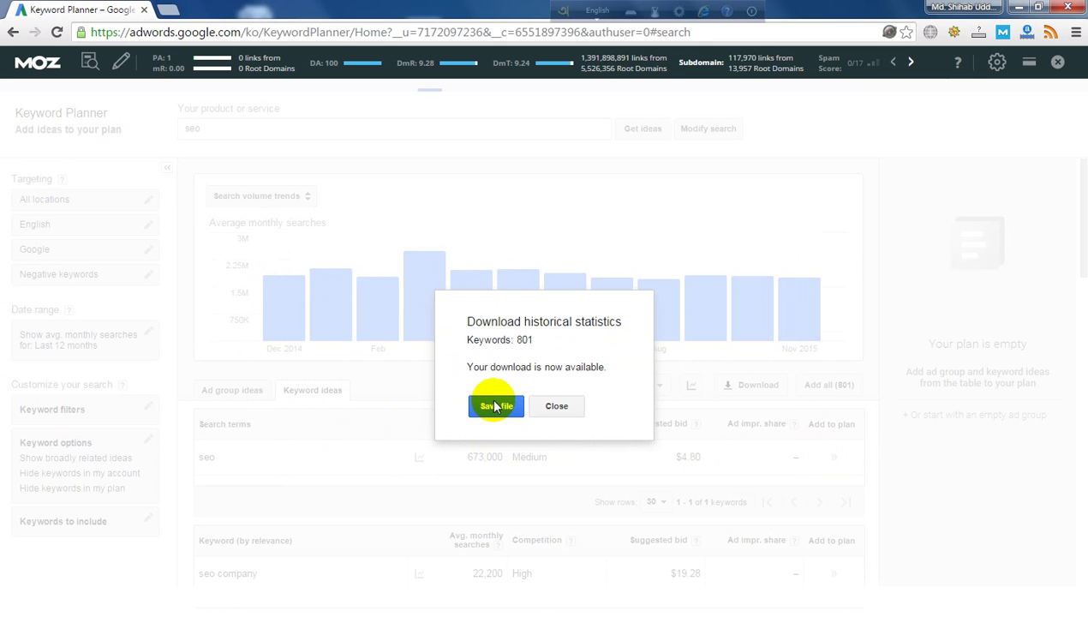
{"action": "left_click", "coordinate": [495, 406]}
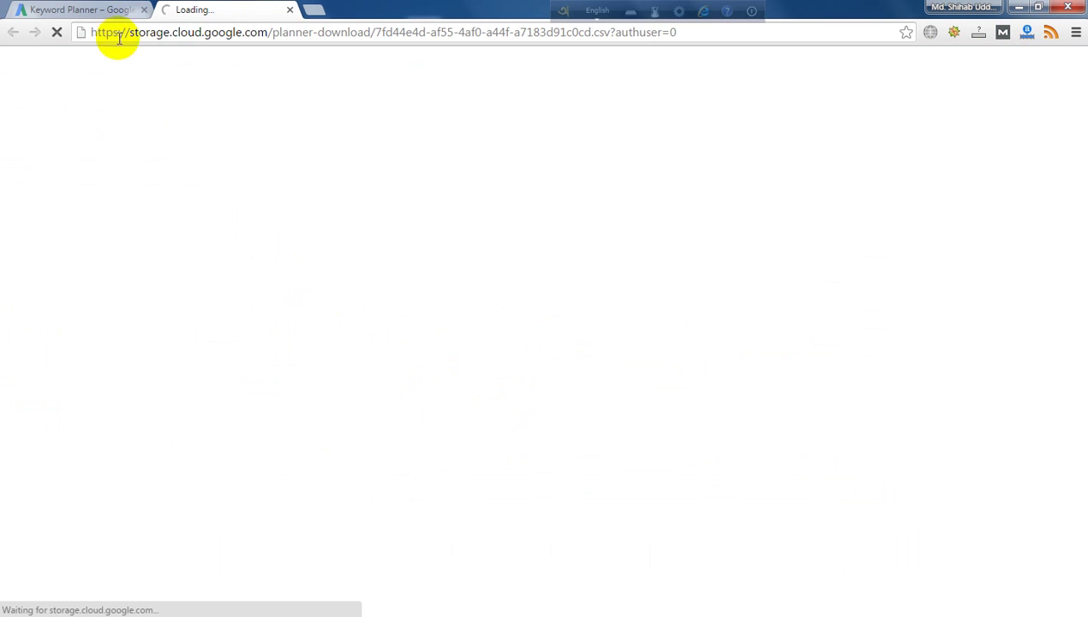
{"action": "left_click", "coordinate": [79, 9]}
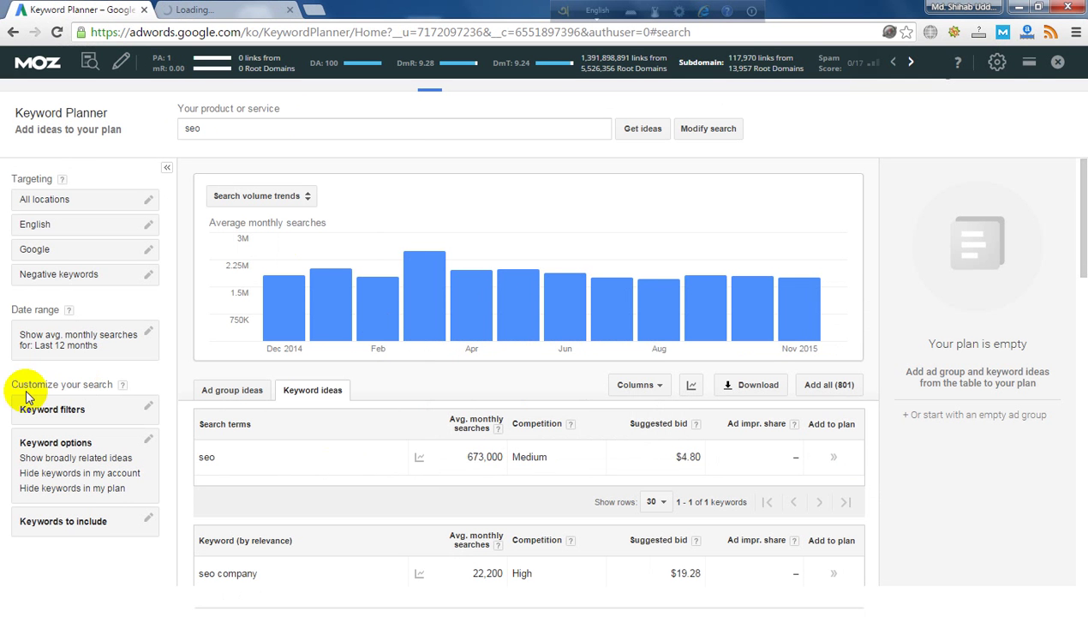
Step: Review the targeting options for negative keywords, search network and language without changing them
{"action": "mouse_move", "coordinate": [60, 177]}
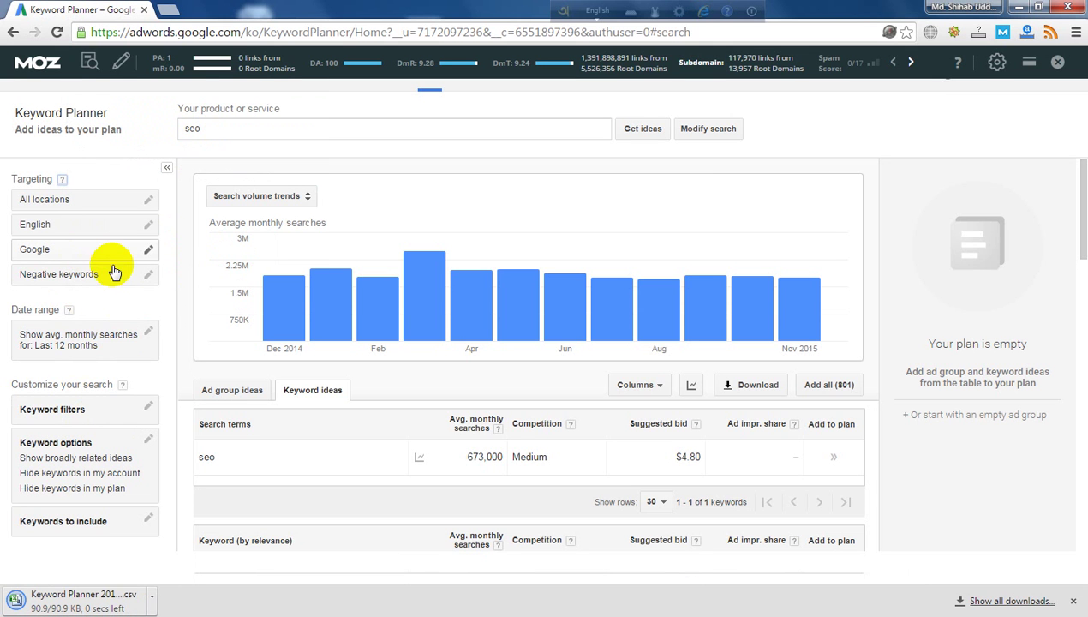
{"action": "left_click", "coordinate": [149, 278]}
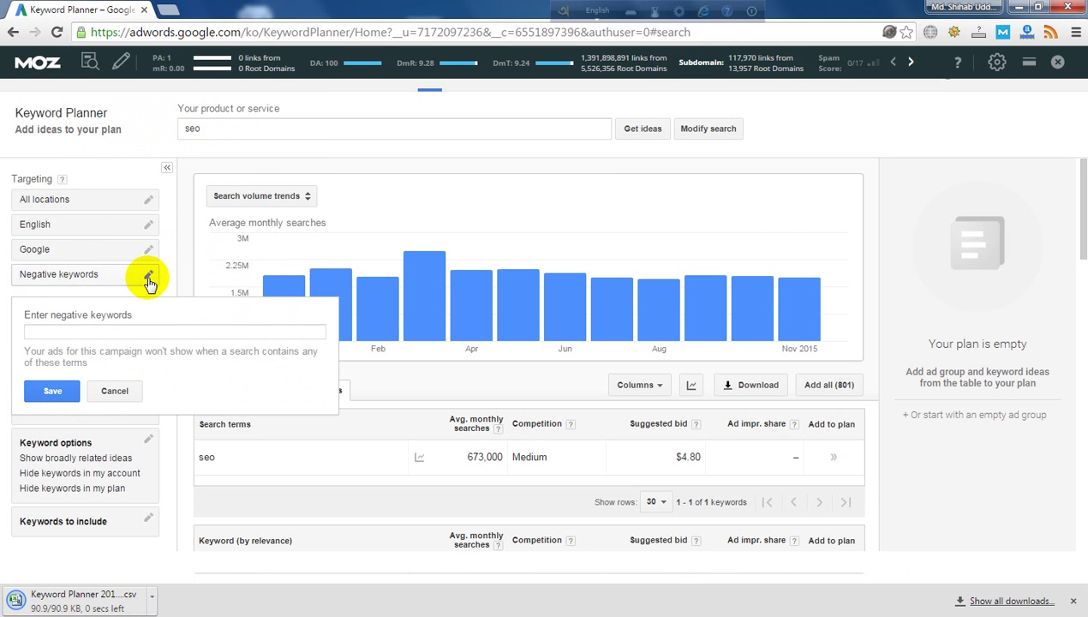
{"action": "left_click", "coordinate": [145, 254]}
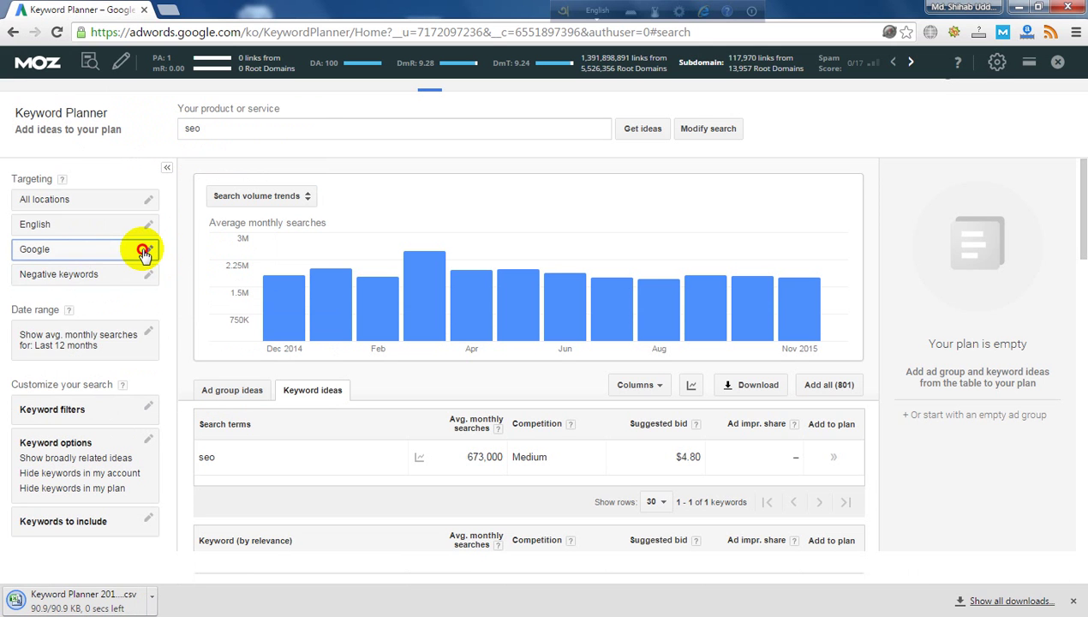
{"action": "left_click", "coordinate": [144, 255]}
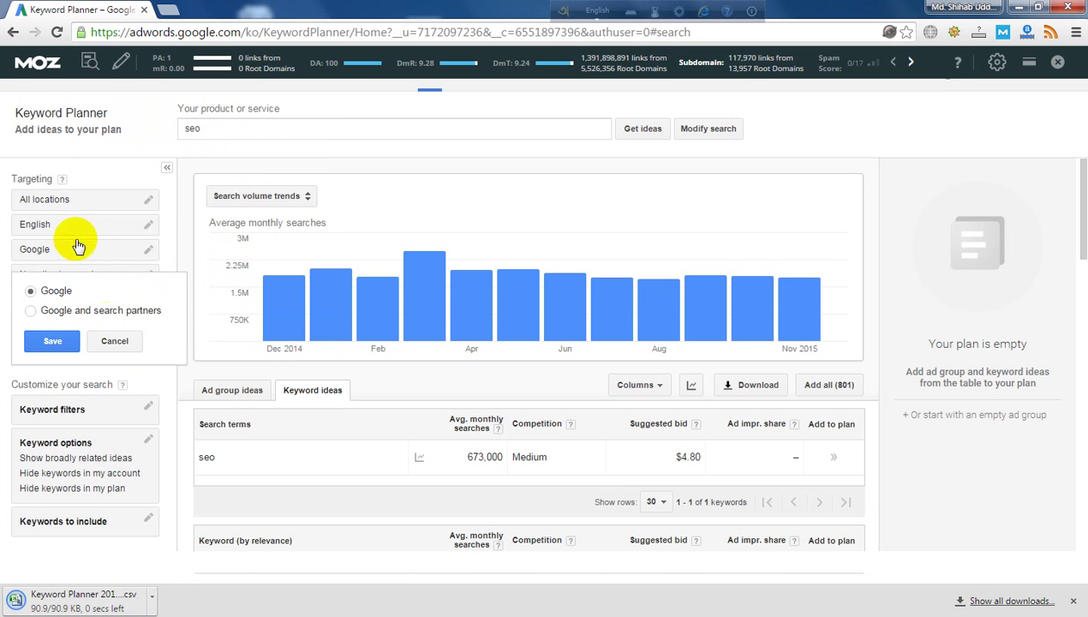
{"action": "left_click", "coordinate": [146, 228]}
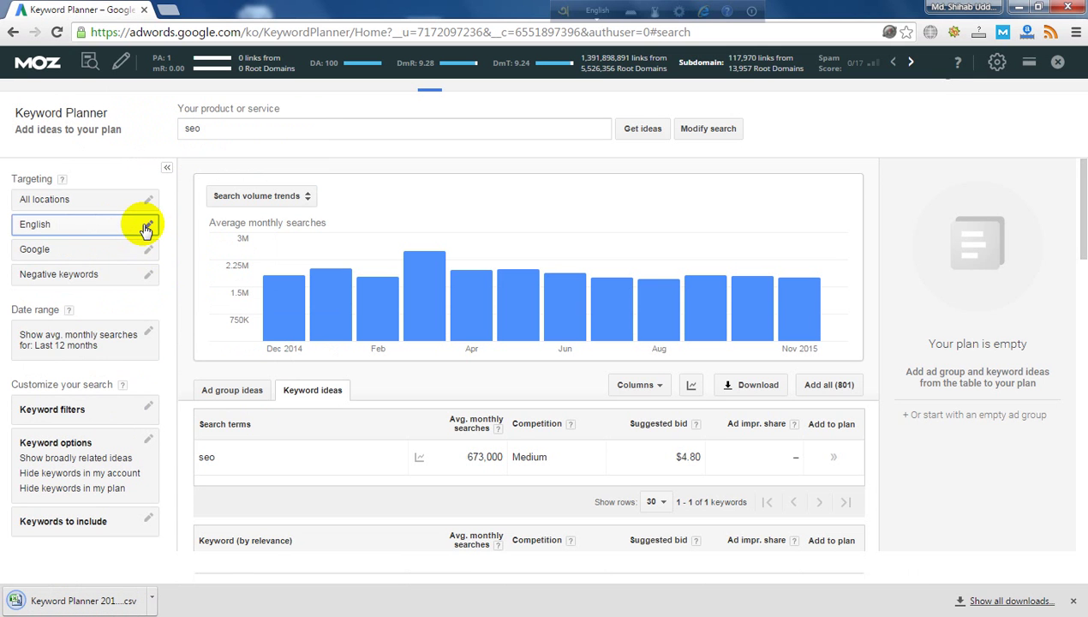
{"action": "left_click", "coordinate": [147, 228]}
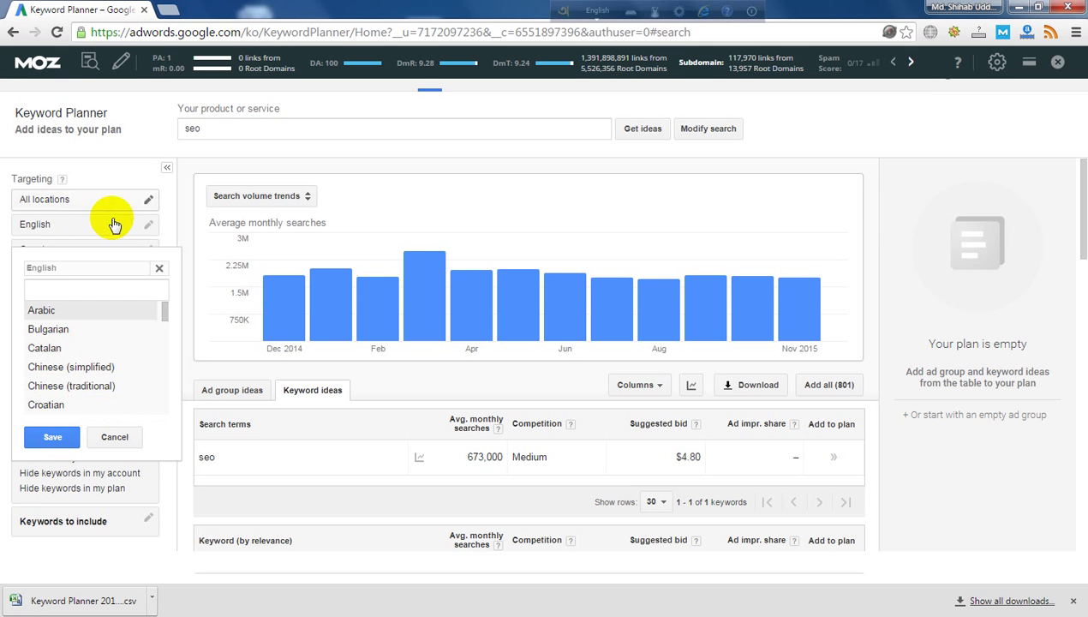
Step: Set the targeted location to Bangladesh and save the targeting
{"action": "left_click", "coordinate": [149, 201]}
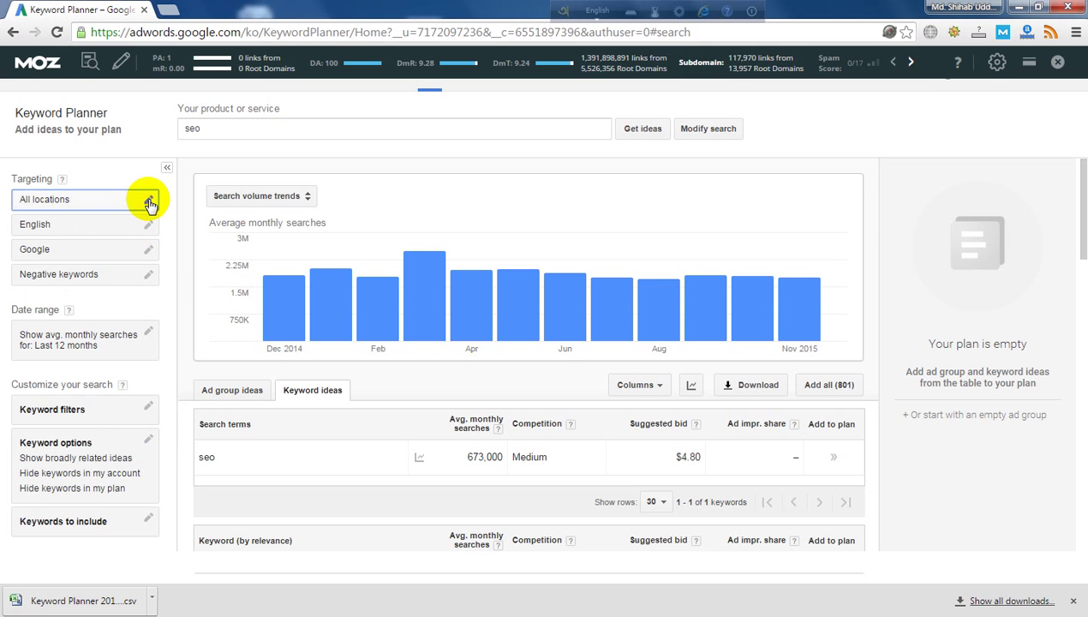
{"action": "left_click", "coordinate": [150, 202]}
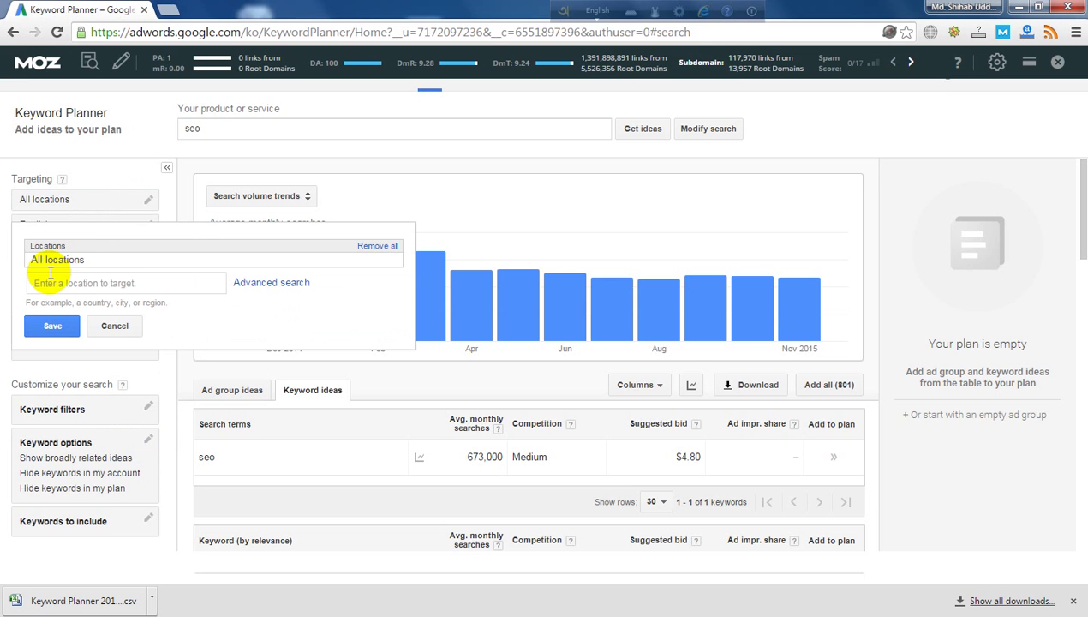
{"action": "left_click", "coordinate": [146, 284]}
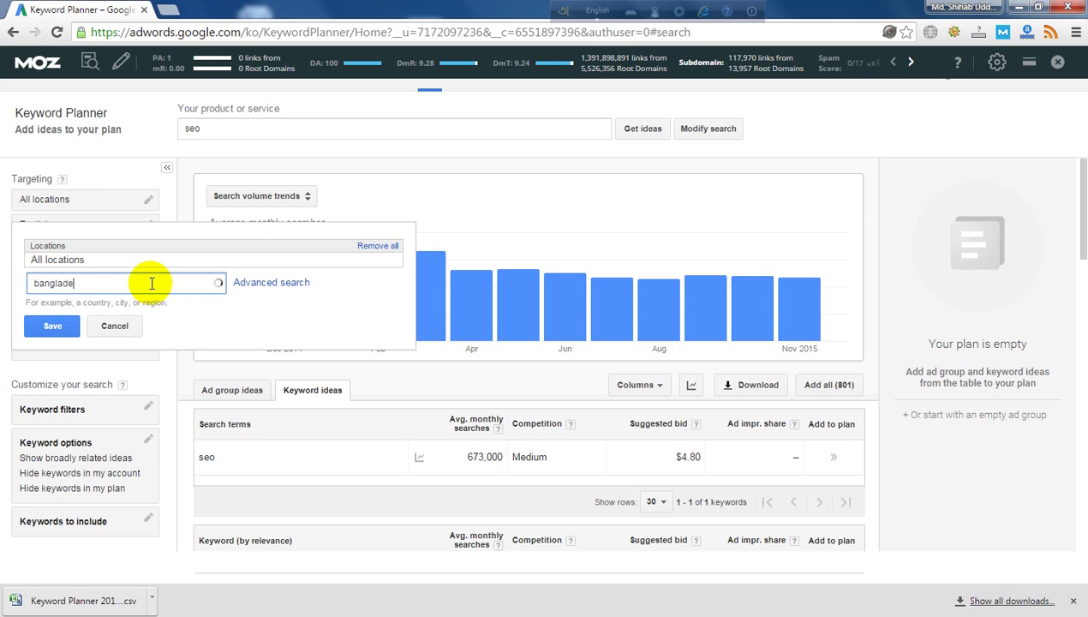
{"action": "key", "text": "Return"}
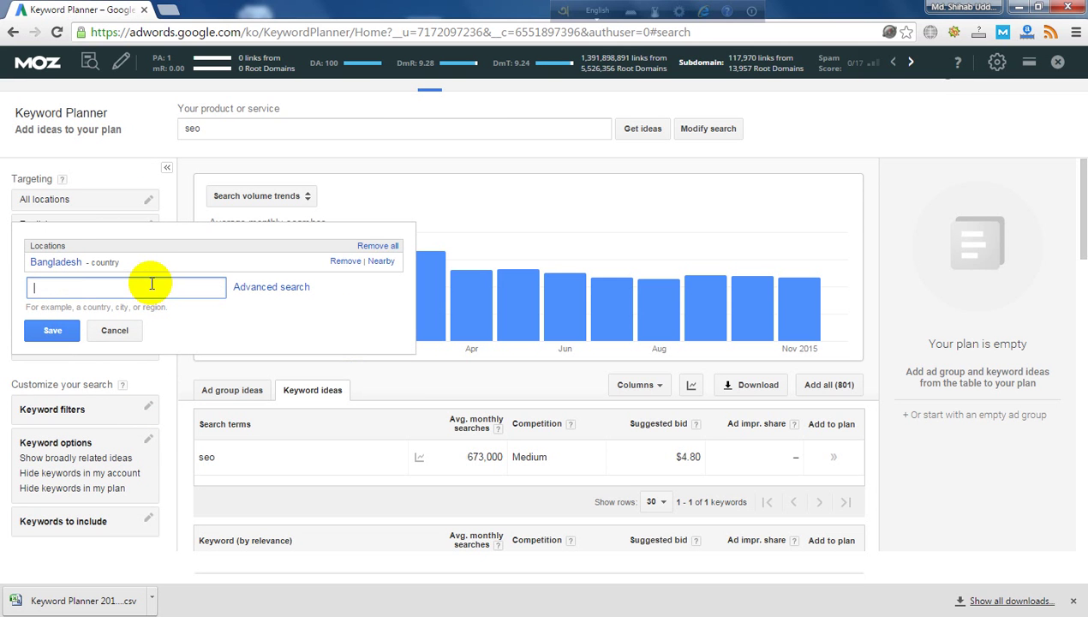
{"action": "left_click", "coordinate": [53, 331]}
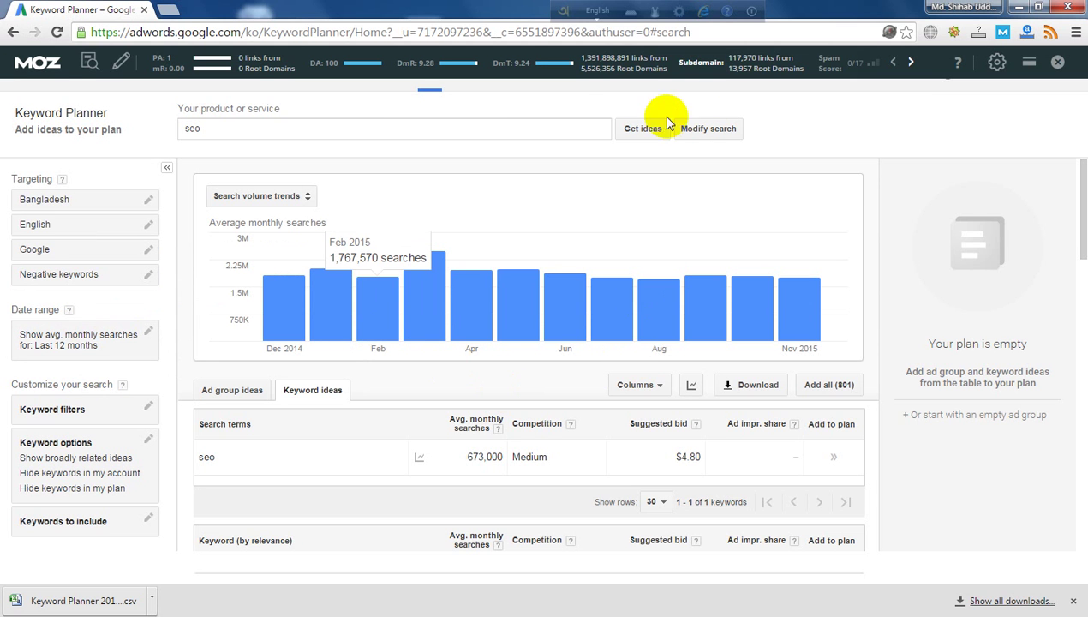
Step: Review the search modification form for product or service, landing page and product category, and close it without changes
{"action": "left_click", "coordinate": [704, 135]}
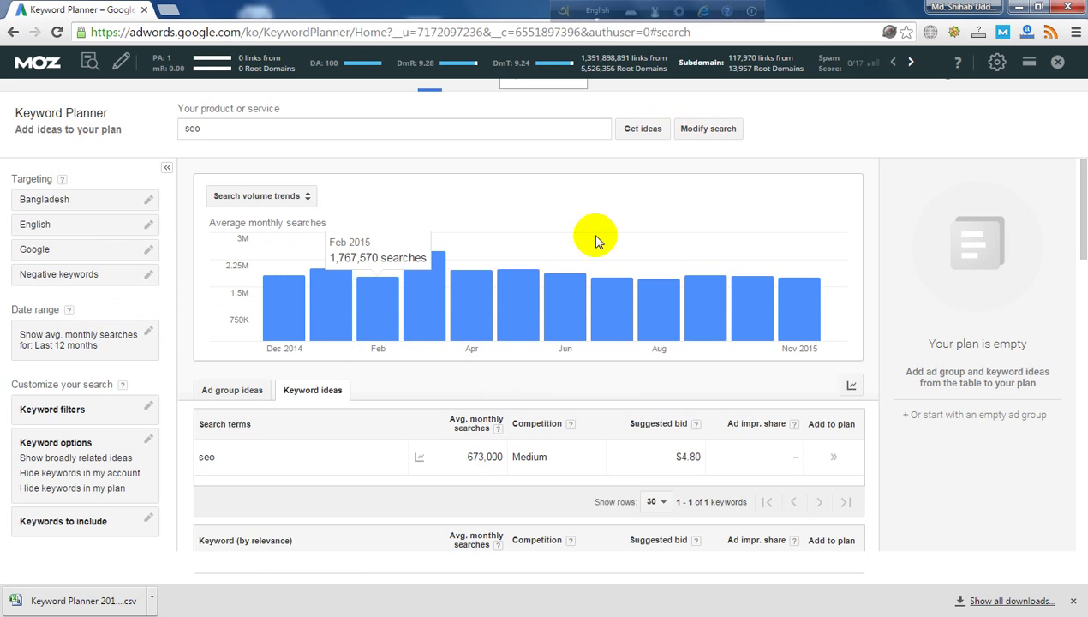
{"action": "left_click", "coordinate": [707, 133]}
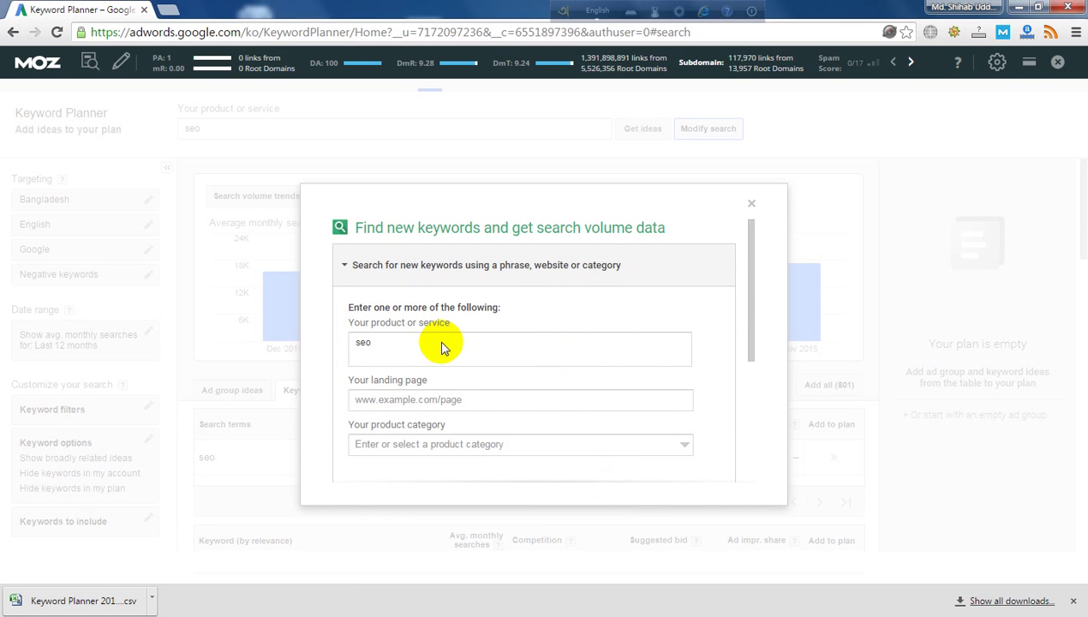
{"action": "scroll", "coordinate": [483, 451], "scroll_direction": "down", "scroll_amount": 2}
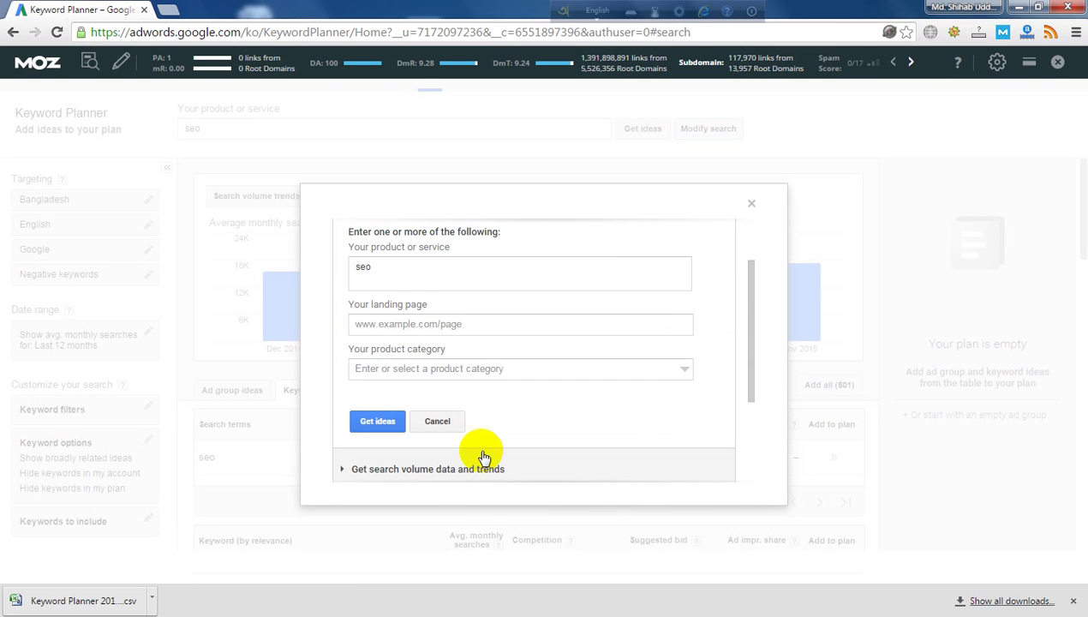
{"action": "scroll", "coordinate": [672, 357], "scroll_direction": "up", "scroll_amount": 2}
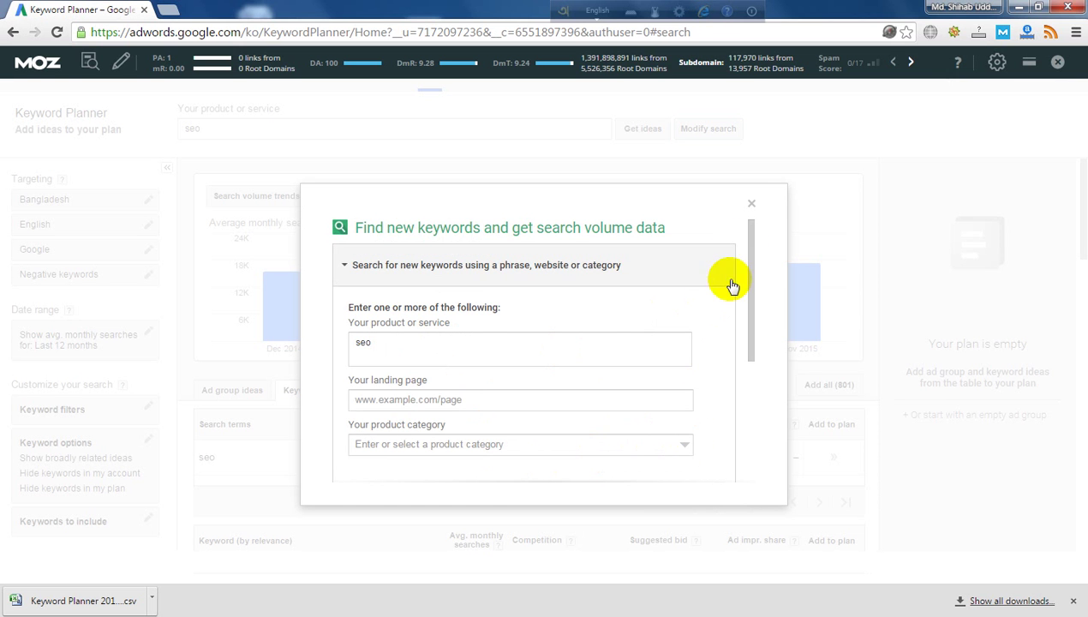
{"action": "left_click", "coordinate": [752, 204]}
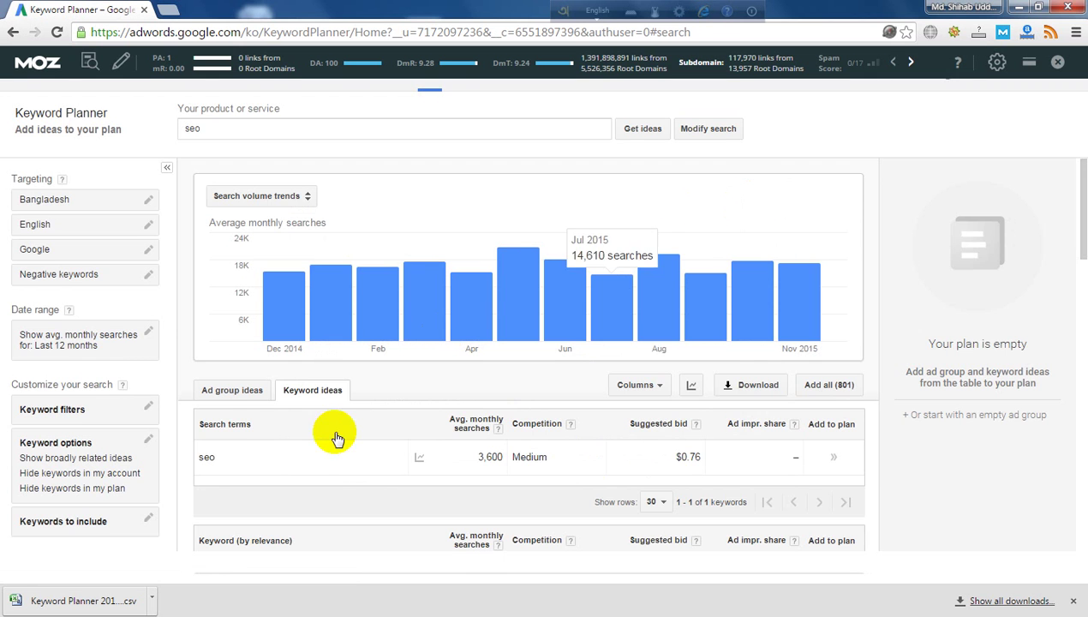
Step: Examine the average monthly searches, competition and suggested bids of the seo keyword ideas for Bangladesh
{"action": "scroll", "coordinate": [359, 493], "scroll_direction": "down", "scroll_amount": 2}
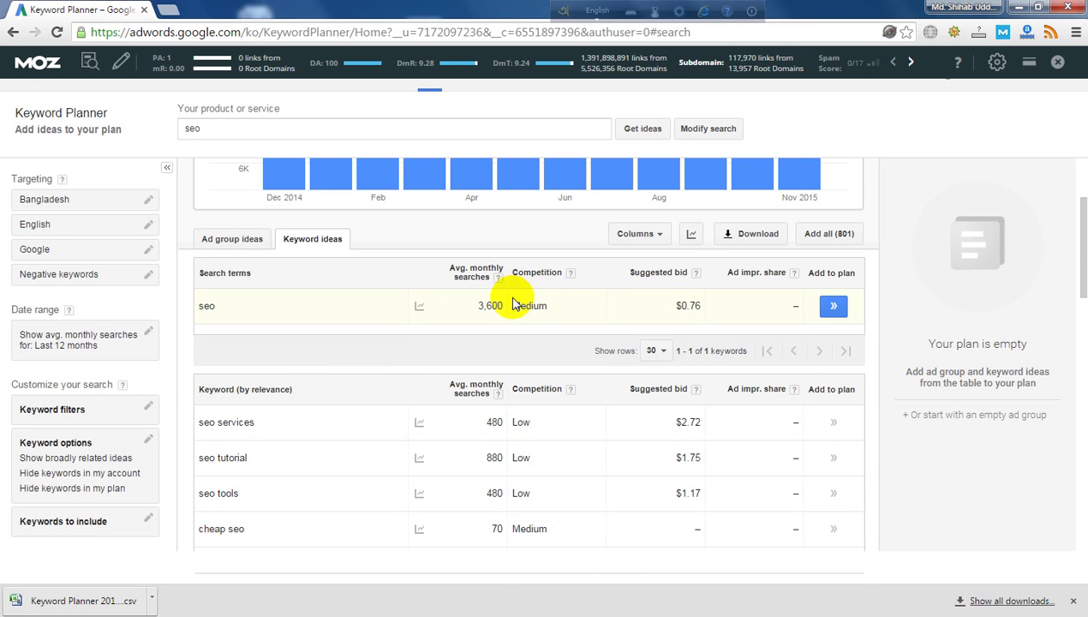
{"action": "scroll", "coordinate": [437, 343], "scroll_direction": "down", "scroll_amount": 2}
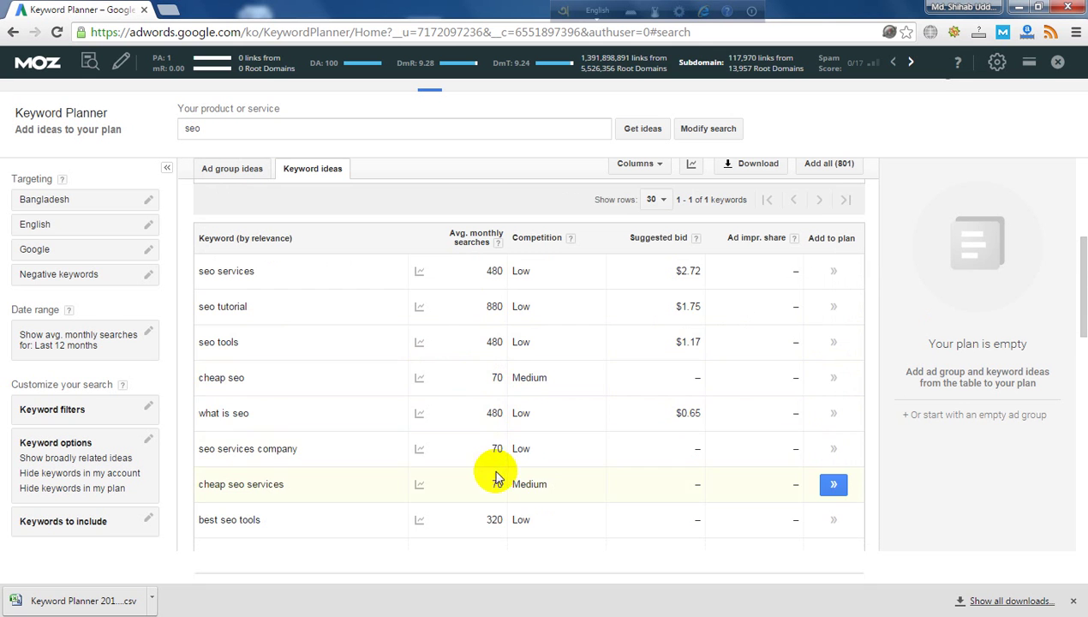
{"action": "scroll", "coordinate": [432, 472], "scroll_direction": "down", "scroll_amount": 2}
{"action": "scroll", "coordinate": [432, 406], "scroll_direction": "up", "scroll_amount": 3}
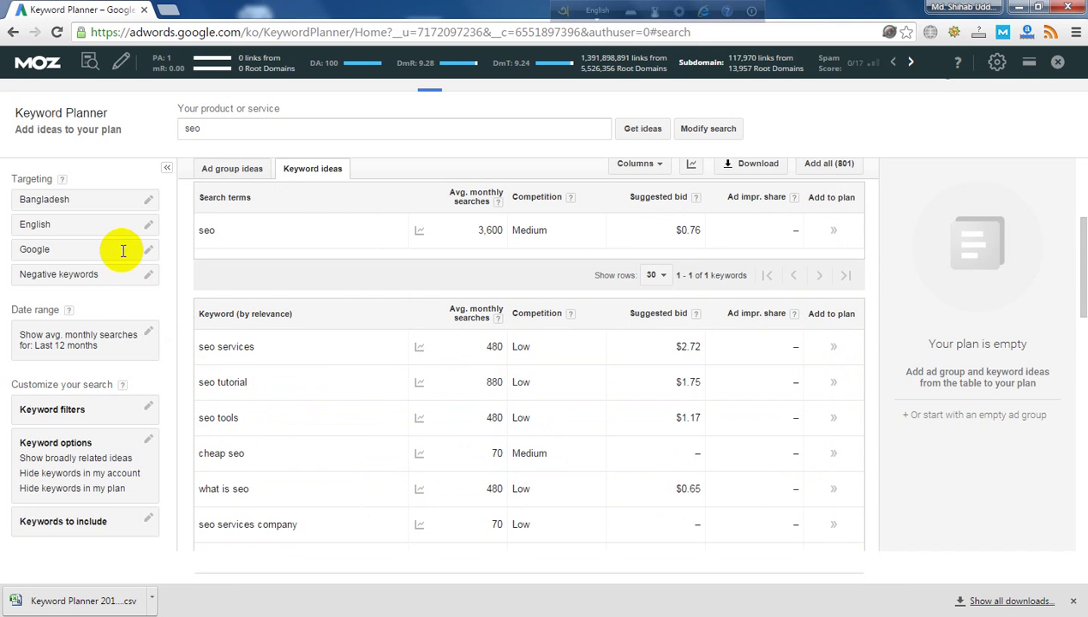
Step: Open the location targeting for editing and view the monthly searches for the keyword seo tools
{"action": "left_click", "coordinate": [149, 201]}
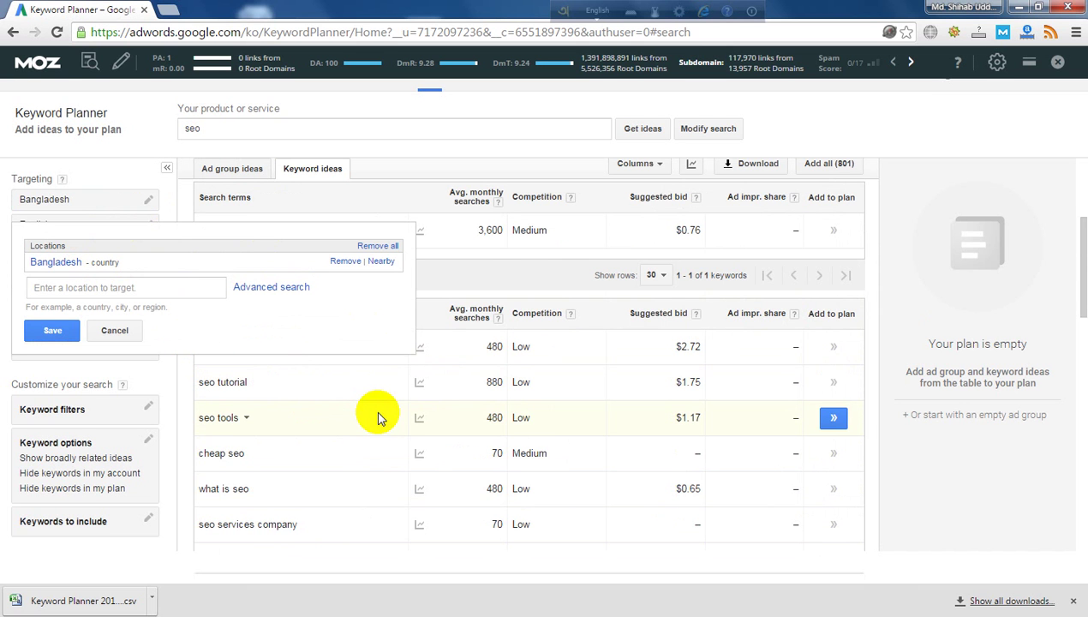
{"action": "mouse_move", "coordinate": [428, 419]}
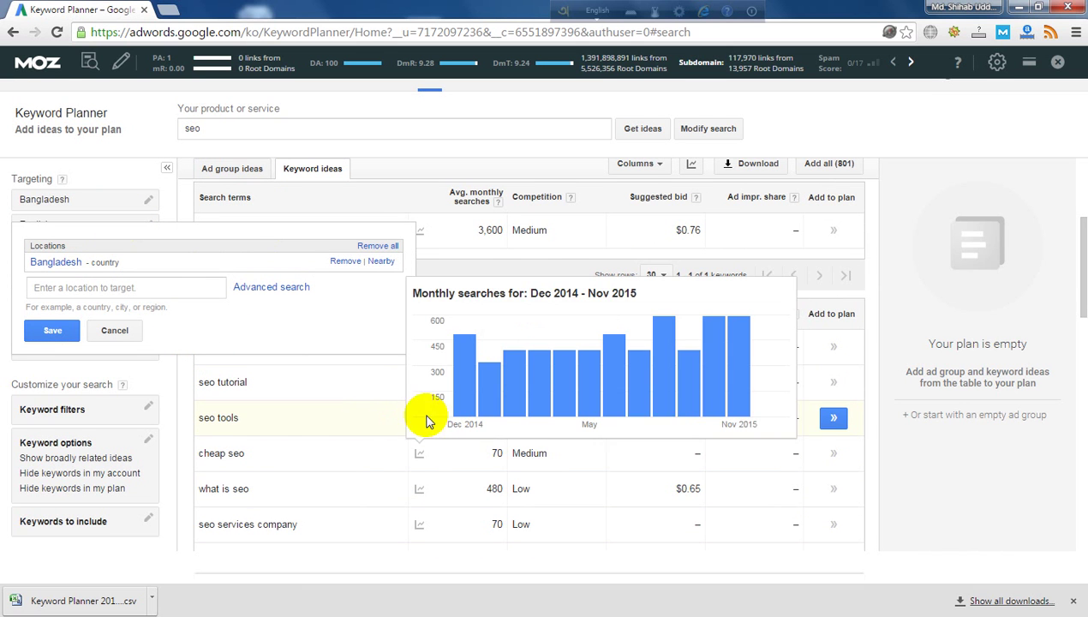